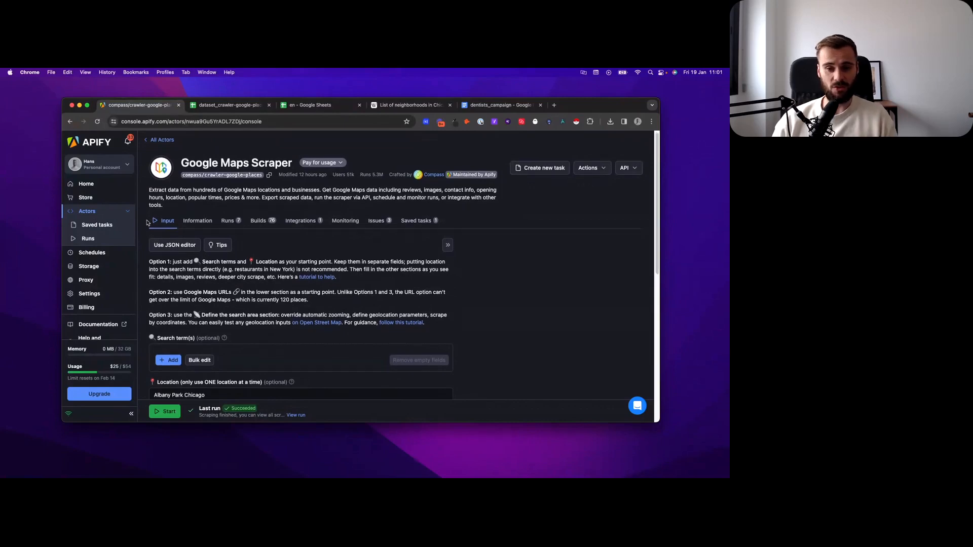
# Step: Look through the Google Maps Scraper input form, from its search options and location down to the run options
pyautogui.scroll(-4, 147, 223)
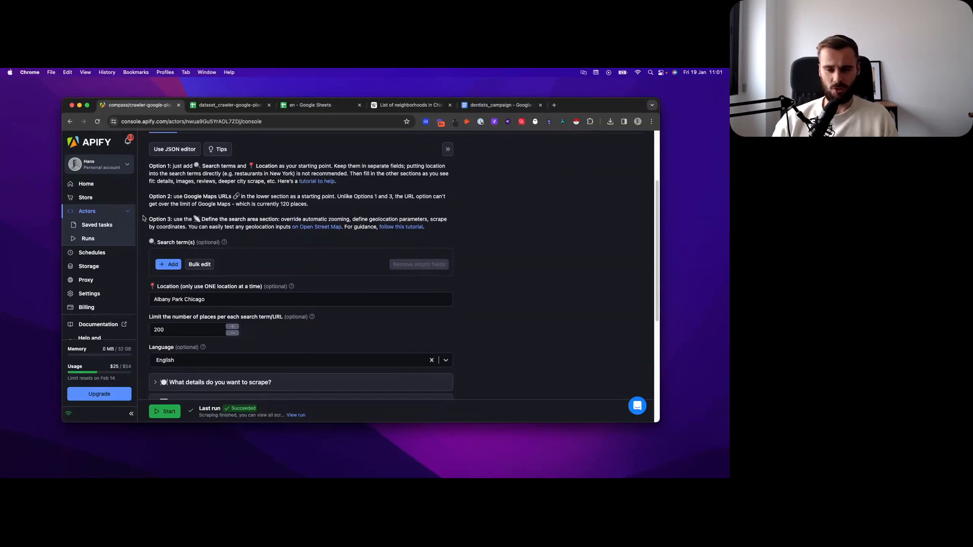
pyautogui.scroll(-5, 143, 218)
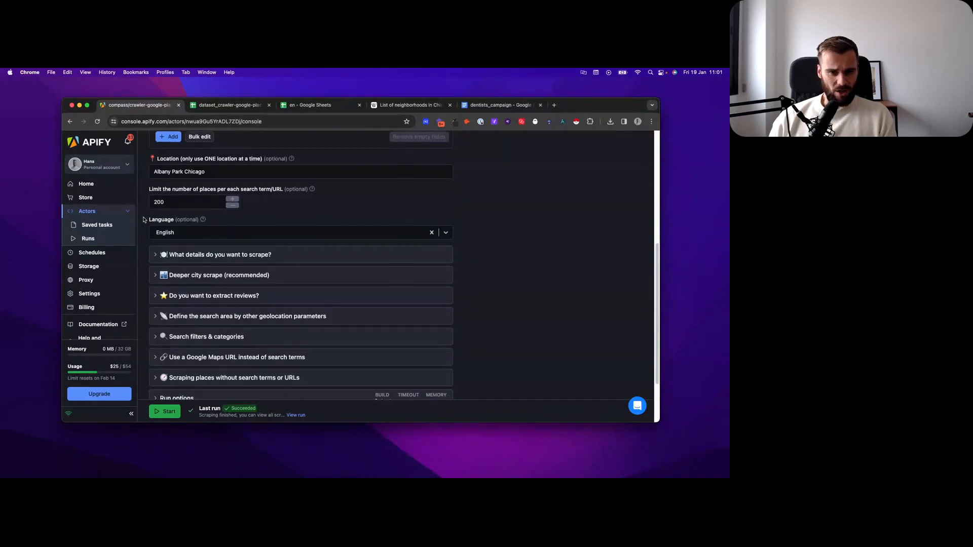
pyautogui.scroll(-1, 143, 219)
pyautogui.scroll(-1, 143, 219)
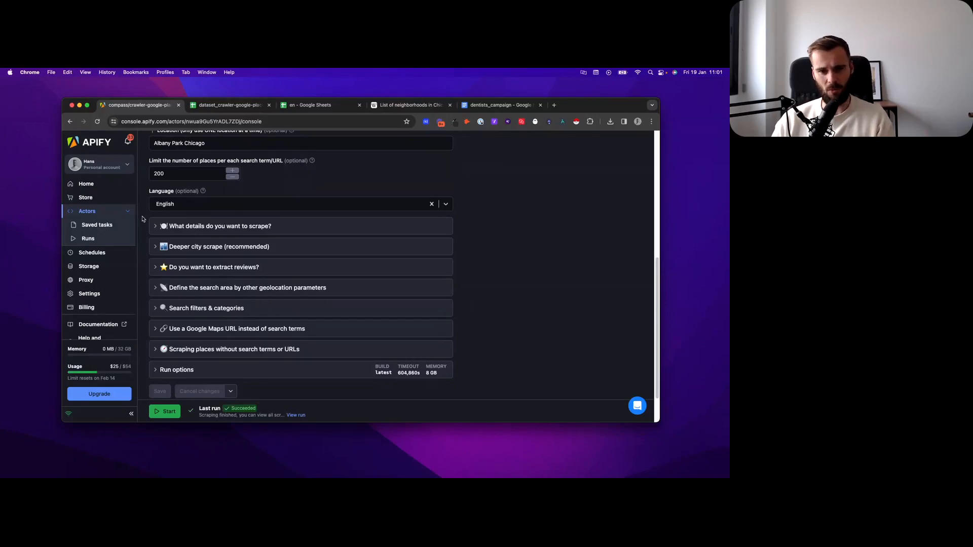
pyautogui.scroll(5, 142, 219)
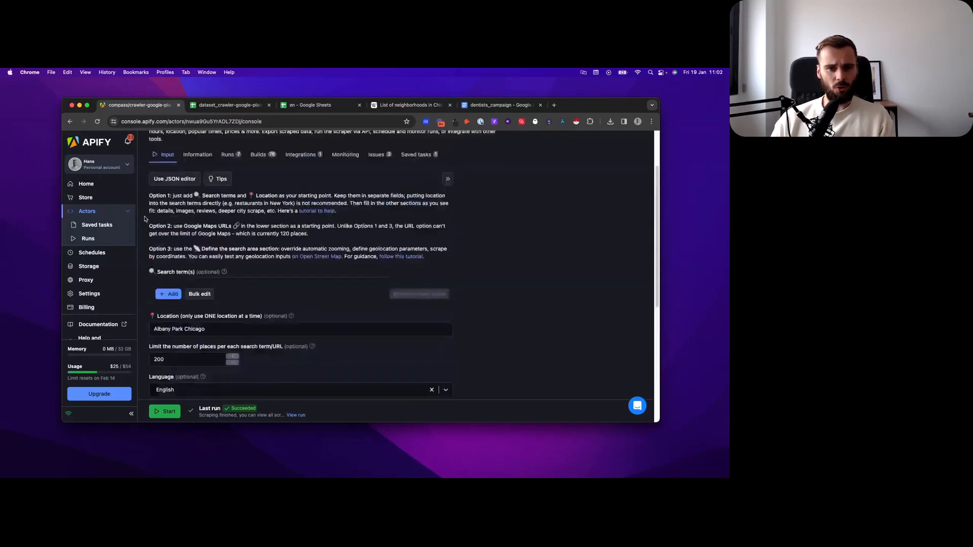
pyautogui.scroll(-4, 142, 238)
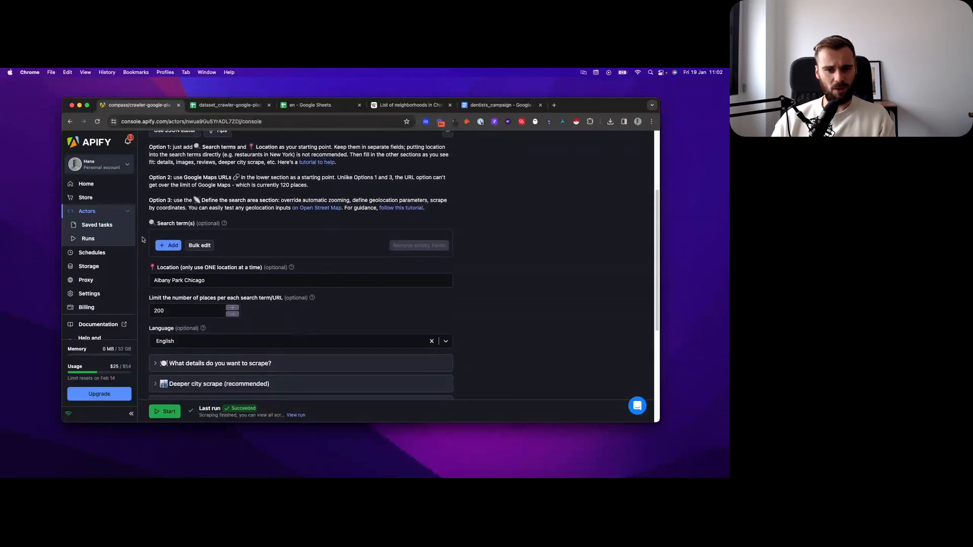
pyautogui.scroll(-1, 143, 254)
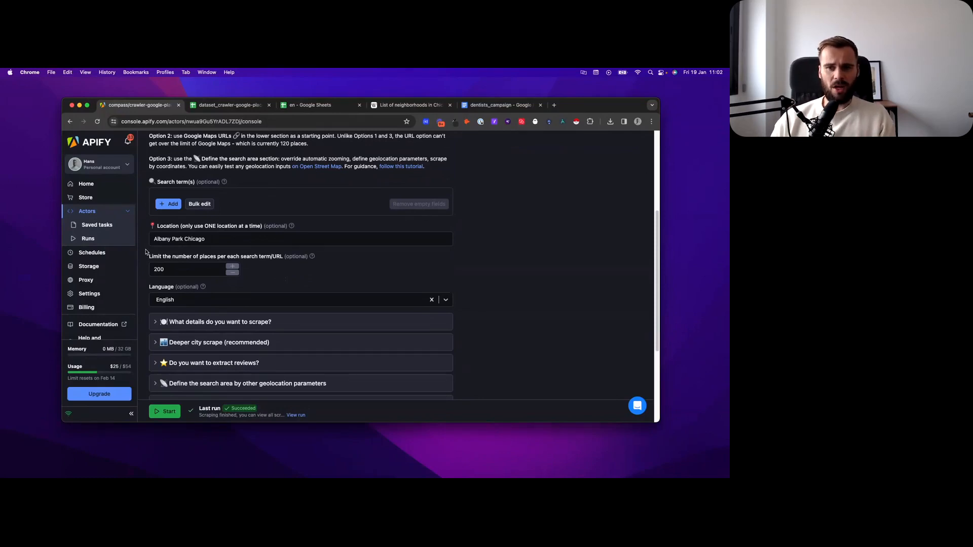
# Step: Preview the table in Wikipedia's list of Chicago neighborhoods with Instant Data Scraper and close the scraper window
pyautogui.click(406, 105)
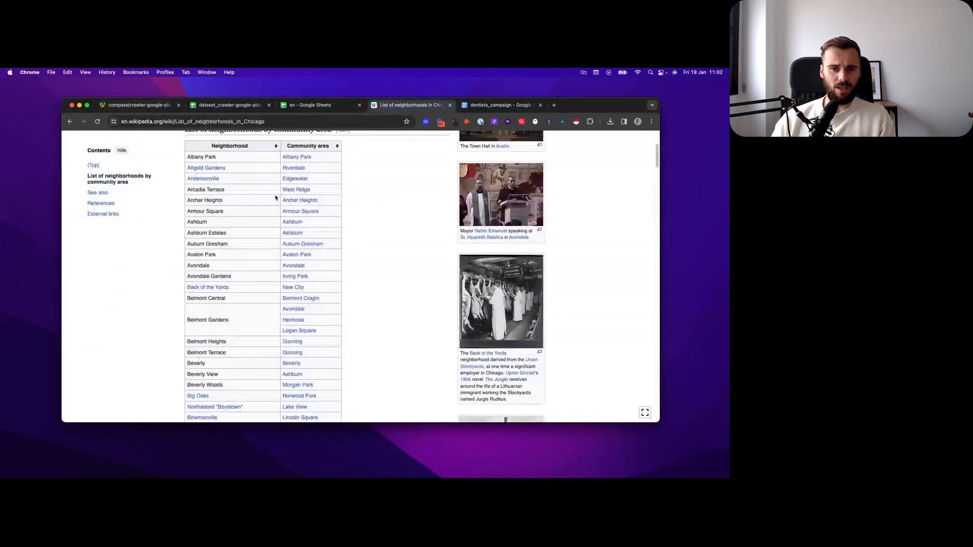
pyautogui.scroll(2, 276, 198)
pyautogui.scroll(-3, 369, 213)
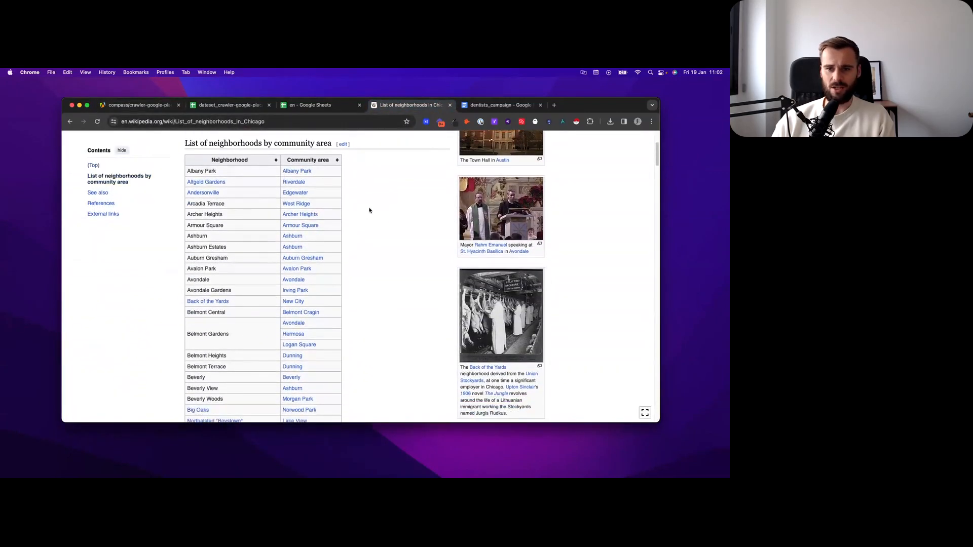
pyautogui.scroll(3, 375, 206)
pyautogui.click(577, 122)
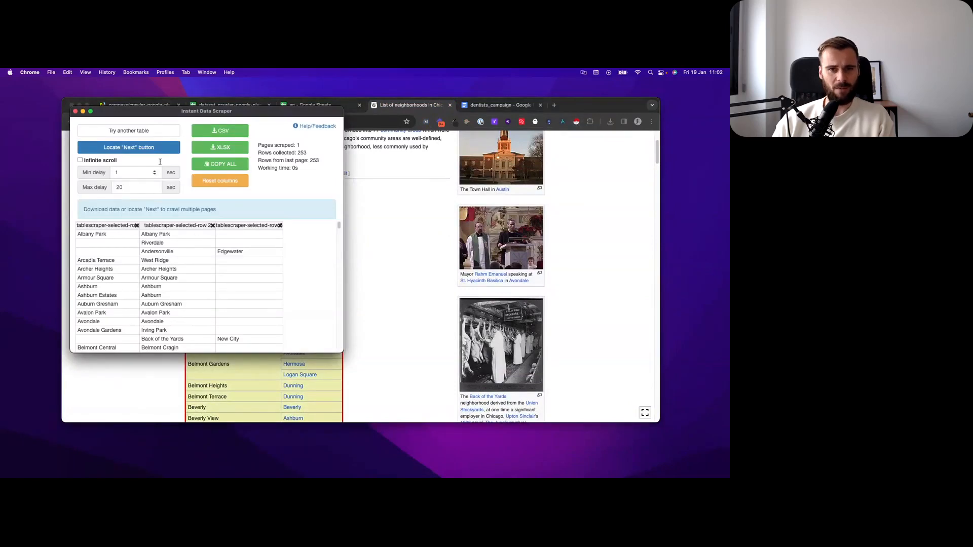
pyautogui.click(75, 111)
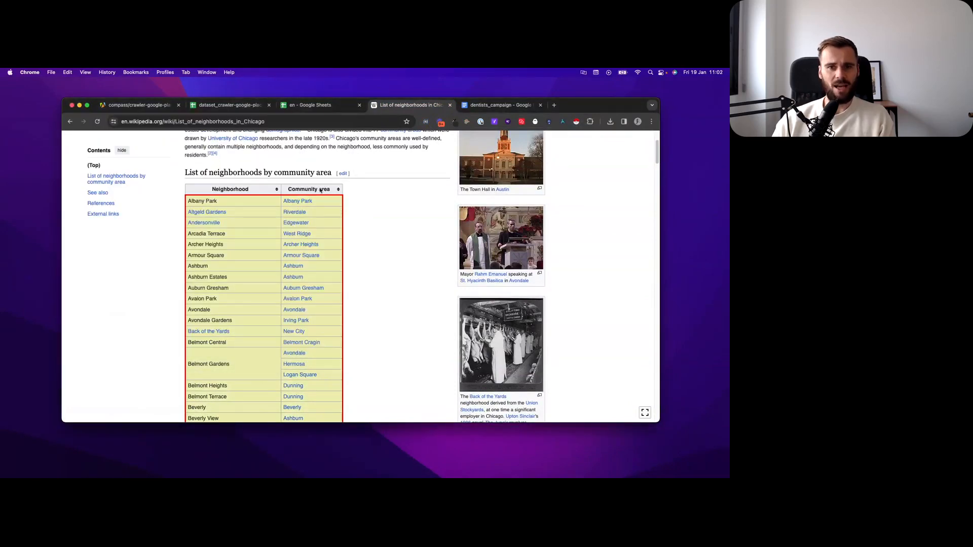
# Step: Return to the Google Maps Scraper form and review its search terms, location, place limit and language settings
pyautogui.click(137, 105)
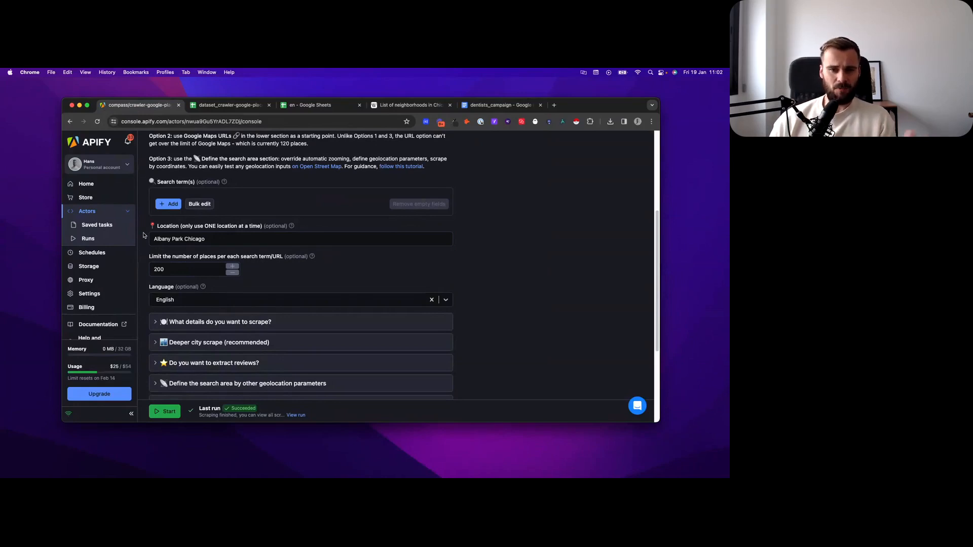
pyautogui.scroll(5, 144, 235)
pyautogui.scroll(-2, 139, 249)
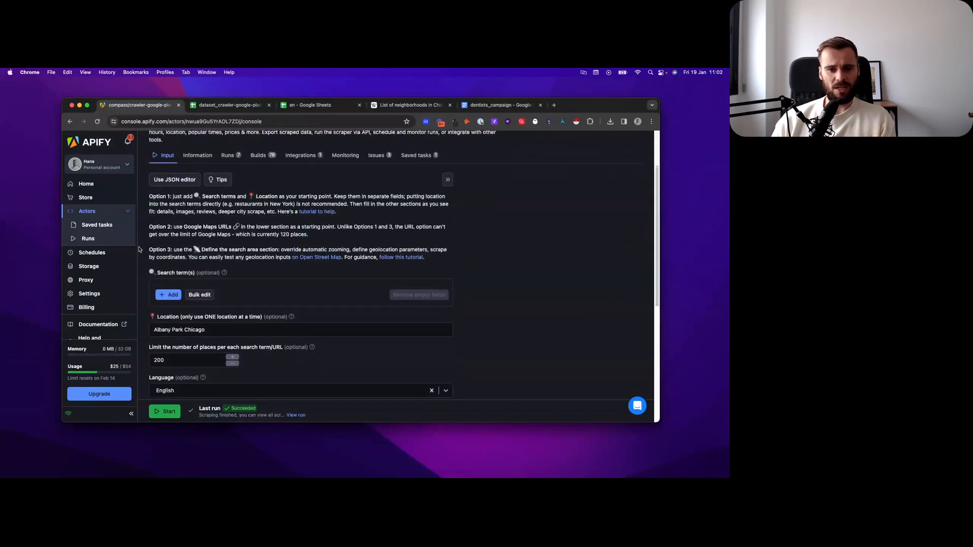
pyautogui.scroll(-1, 141, 247)
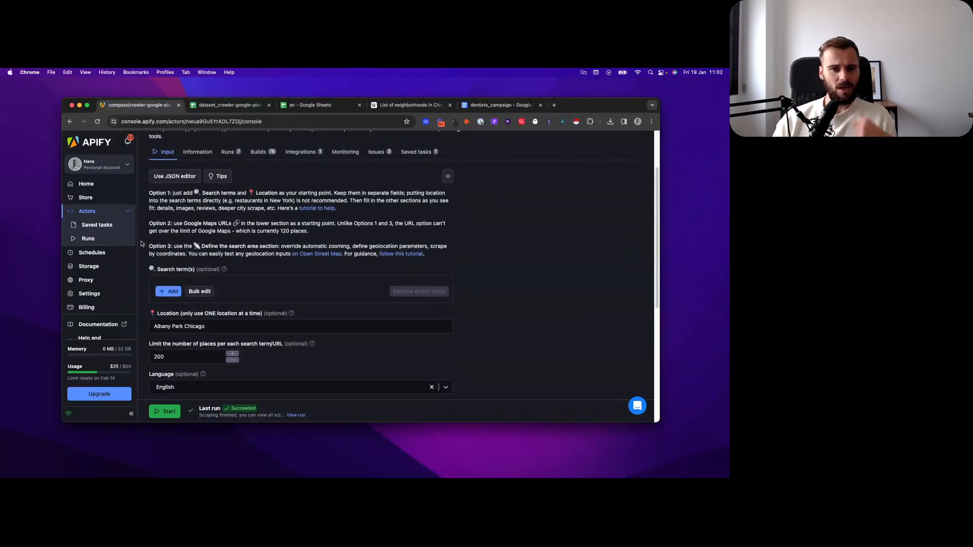
pyautogui.scroll(-2, 143, 243)
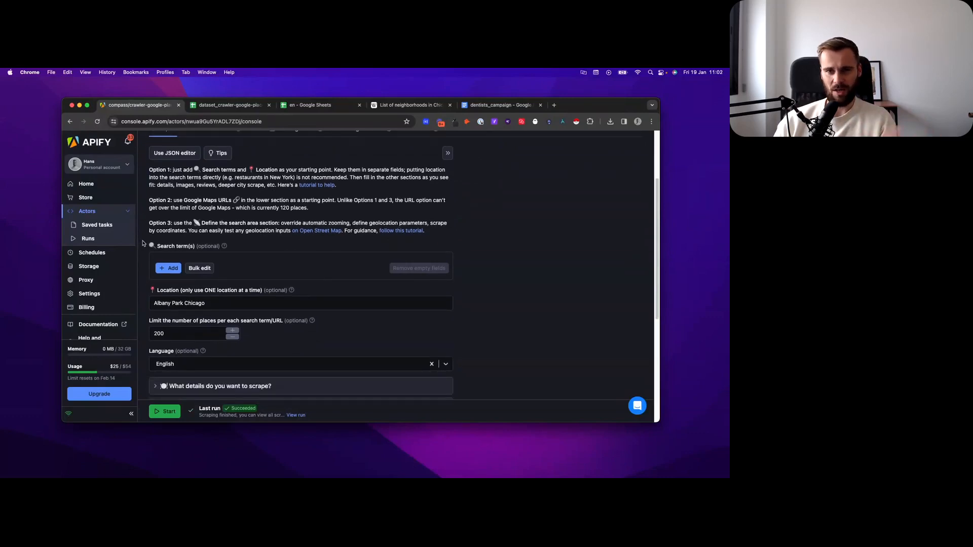
pyautogui.scroll(-2, 143, 244)
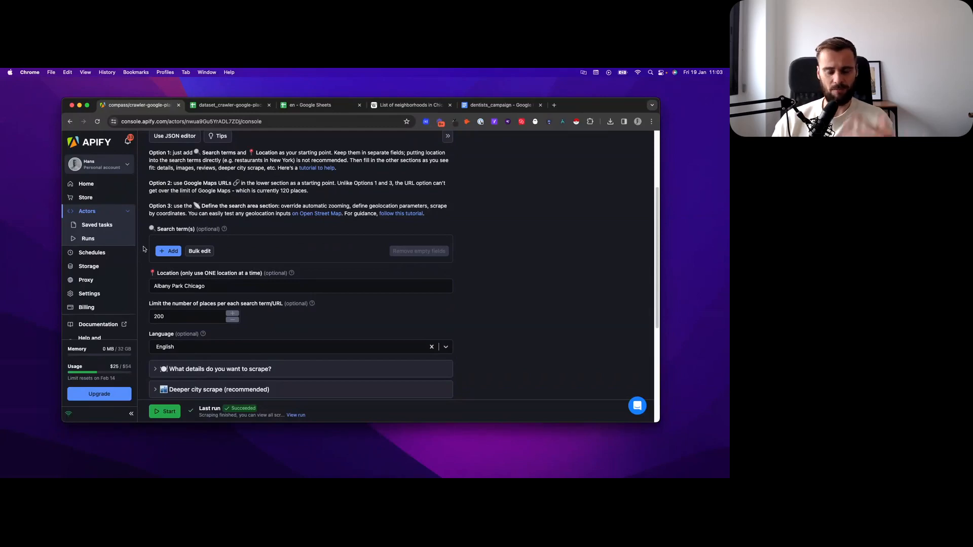
pyautogui.scroll(-3, 142, 248)
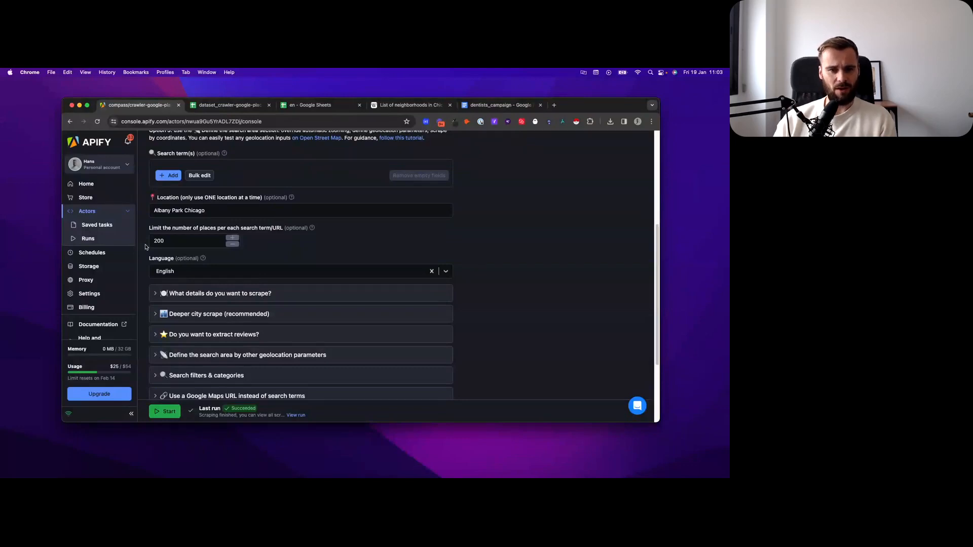
# Step: Expand the "What details do you want to scrape?" section and check its image limit and detail options
pyautogui.scroll(-3, 146, 247)
pyautogui.click(154, 211)
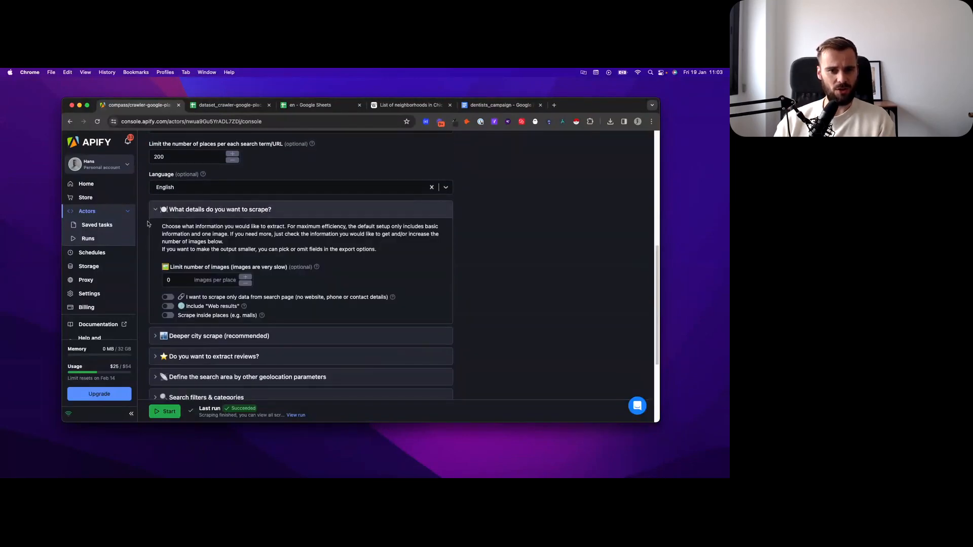
pyautogui.scroll(-2, 148, 224)
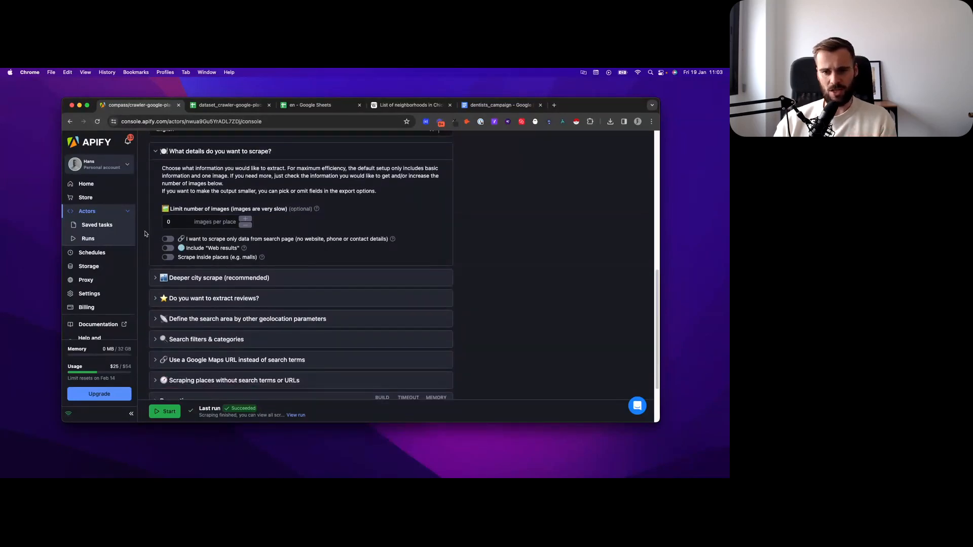
pyautogui.scroll(-1, 145, 233)
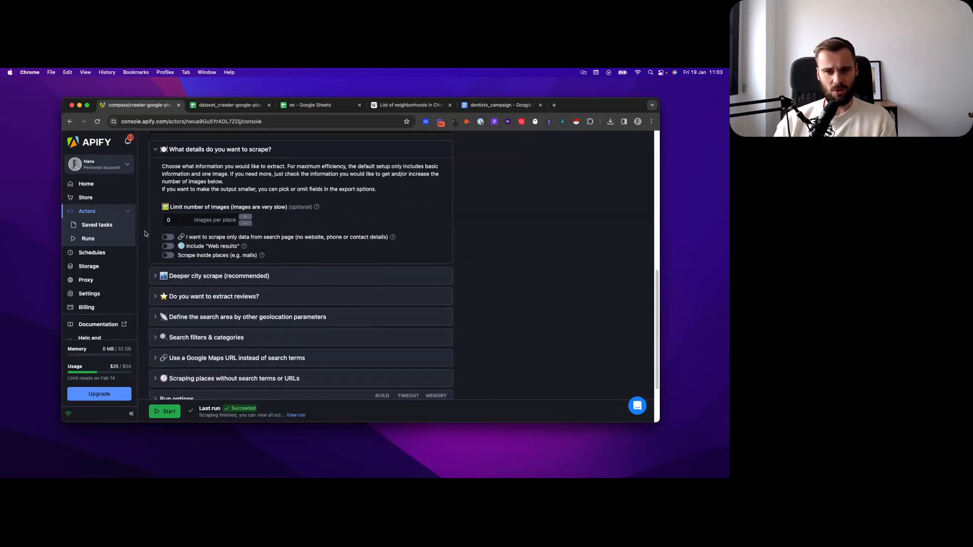
# Step: Expand the "Deeper city scrape" and "Do you want to extract reviews?" sections and examine their settings
pyautogui.click(158, 273)
pyautogui.scroll(-3, 152, 273)
pyautogui.click(154, 282)
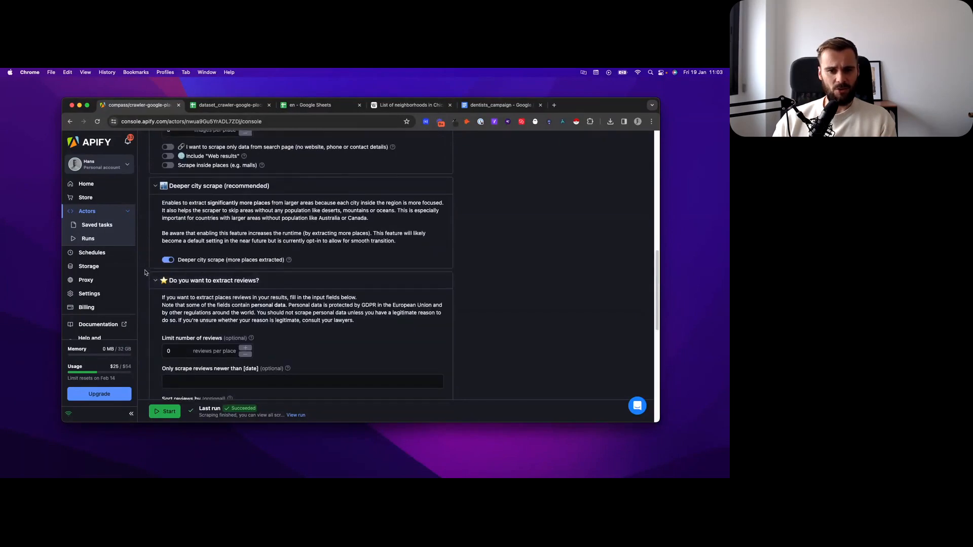
pyautogui.scroll(-2, 145, 273)
pyautogui.scroll(-2, 143, 255)
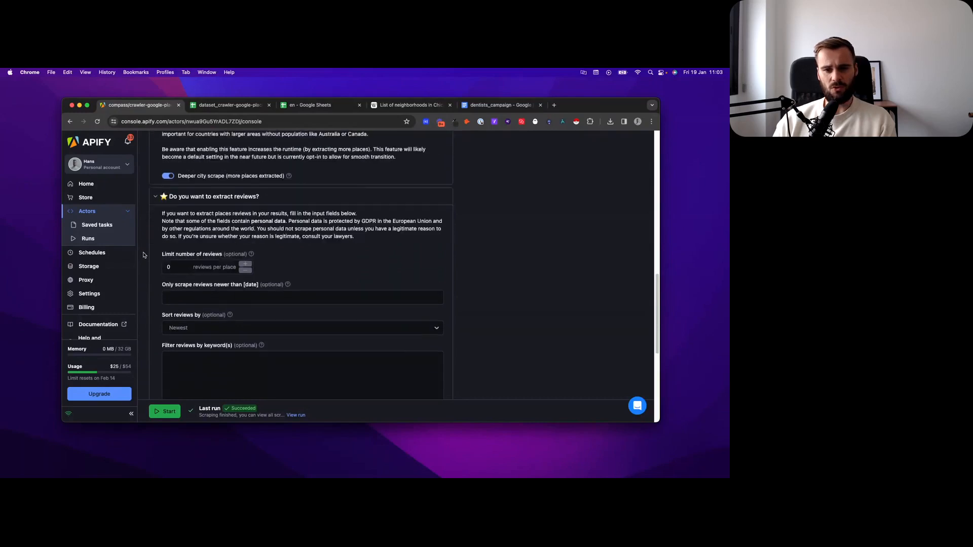
pyautogui.scroll(-5, 143, 255)
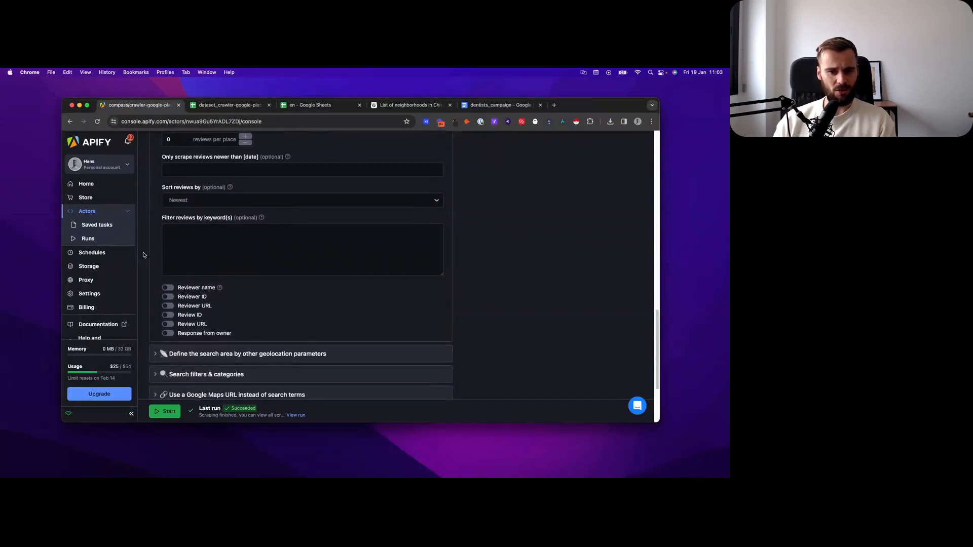
pyautogui.scroll(-1, 144, 255)
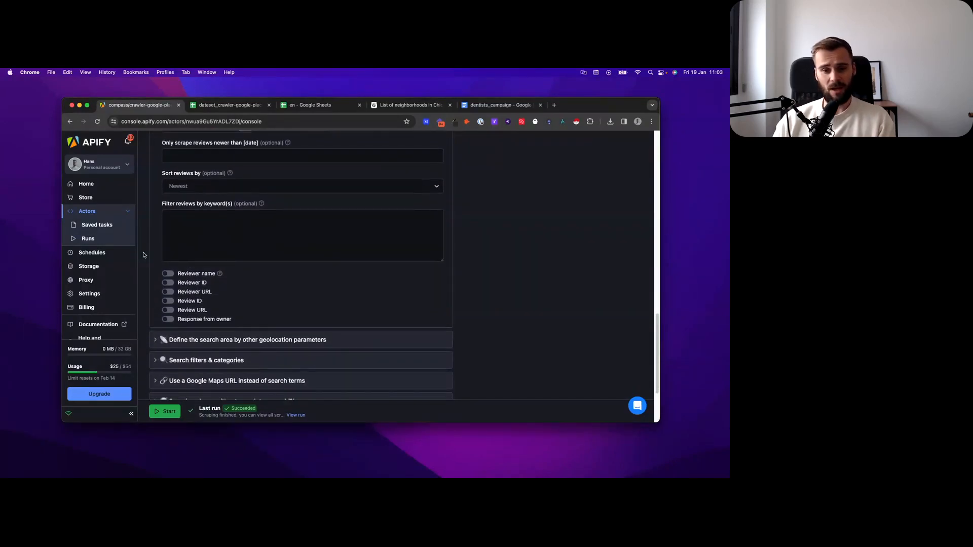
pyautogui.scroll(-1, 143, 255)
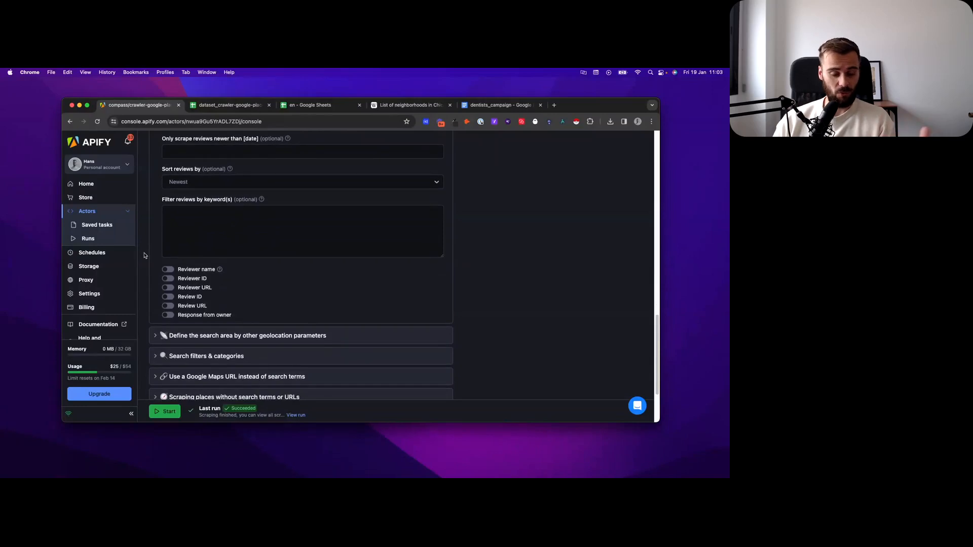
pyautogui.scroll(-1, 143, 255)
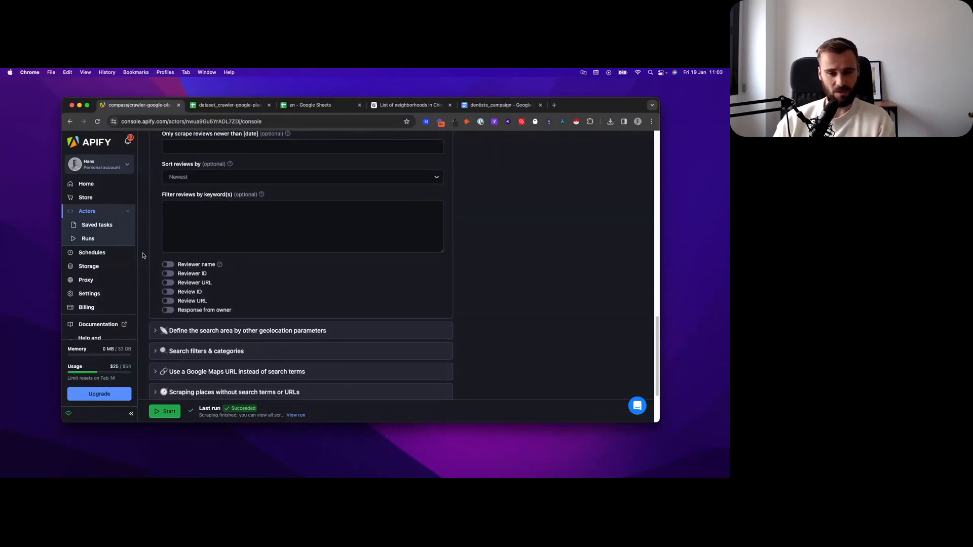
pyautogui.scroll(-1, 143, 256)
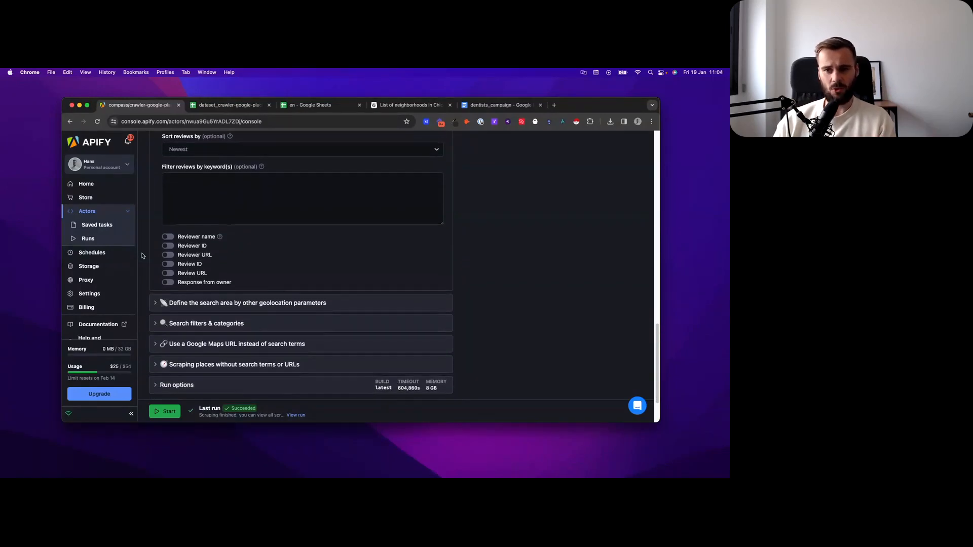
pyautogui.scroll(-1, 142, 256)
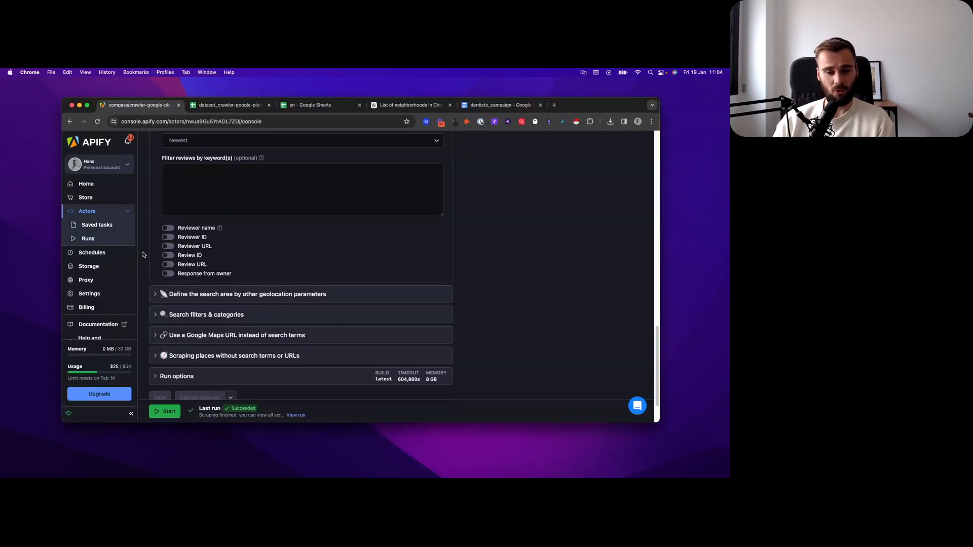
pyautogui.scroll(-1, 143, 255)
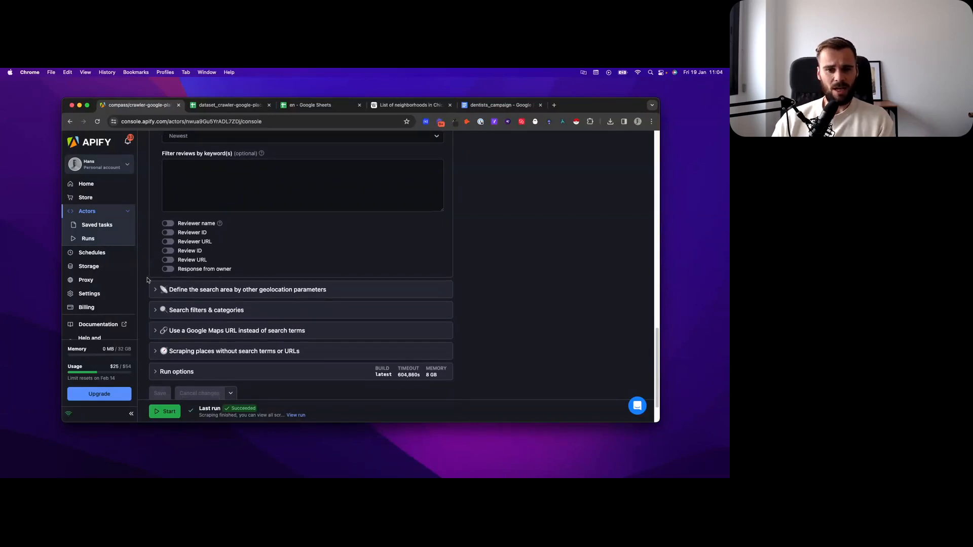
# Step: Expand the section defining the search area by other geolocation parameters, examine its location fields, and collapse it
pyautogui.click(156, 290)
pyautogui.scroll(-5, 152, 284)
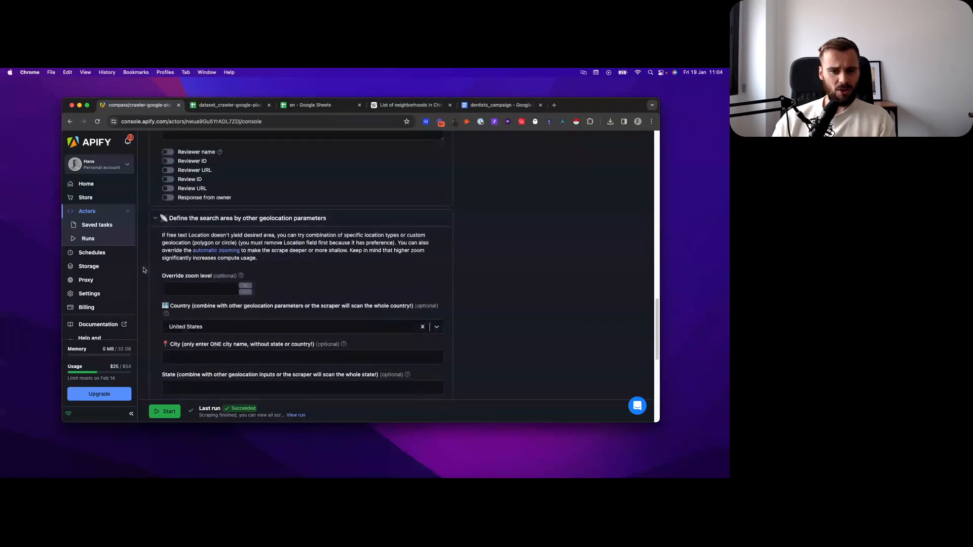
pyautogui.scroll(-1, 145, 269)
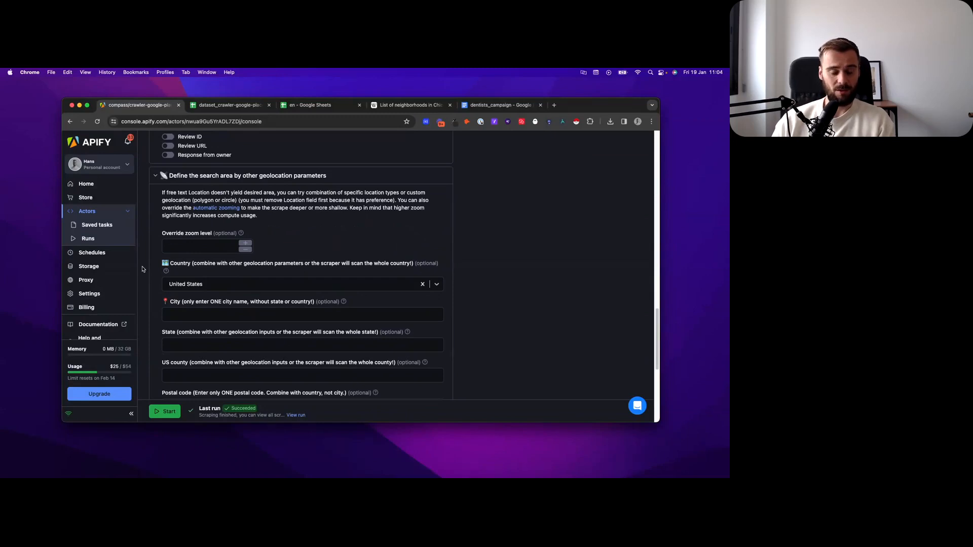
pyautogui.scroll(-3, 143, 271)
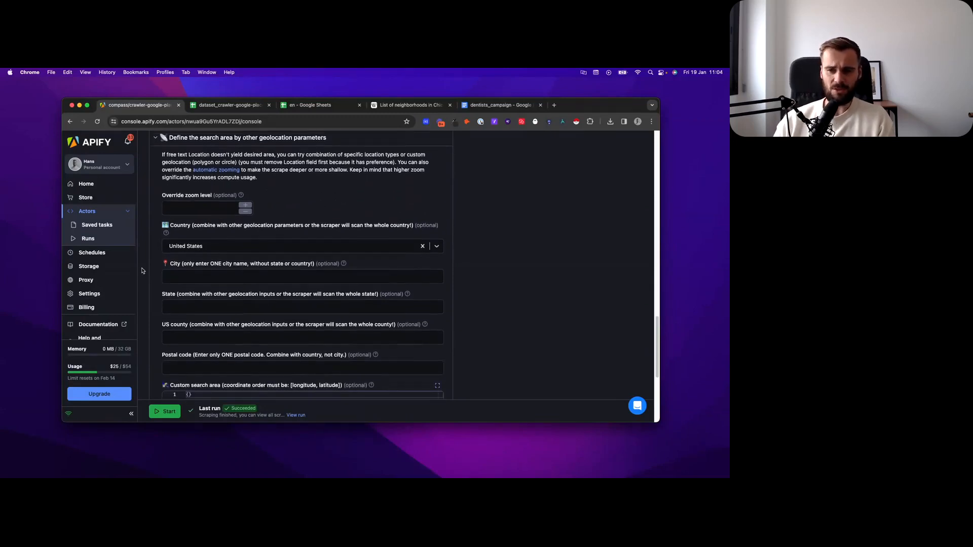
pyautogui.scroll(-4, 143, 271)
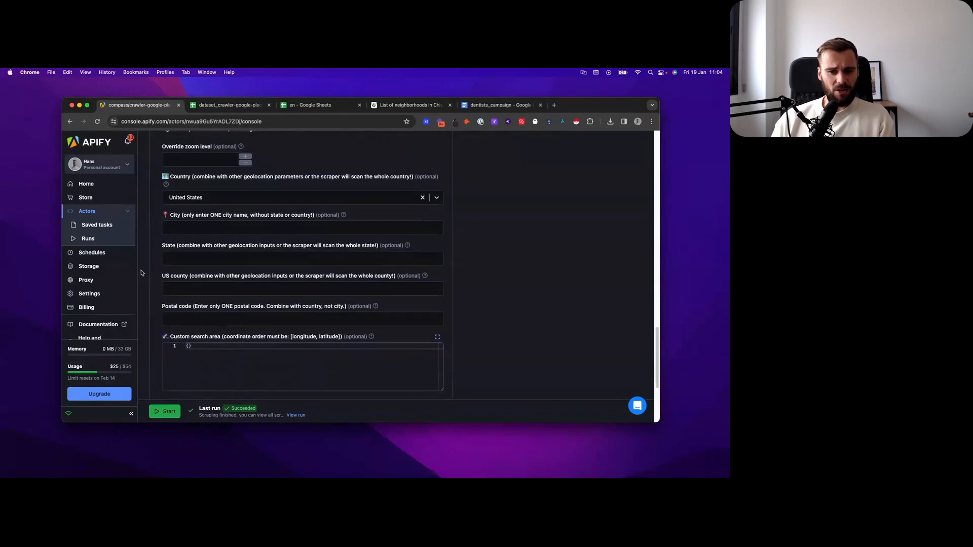
pyautogui.scroll(-3, 141, 274)
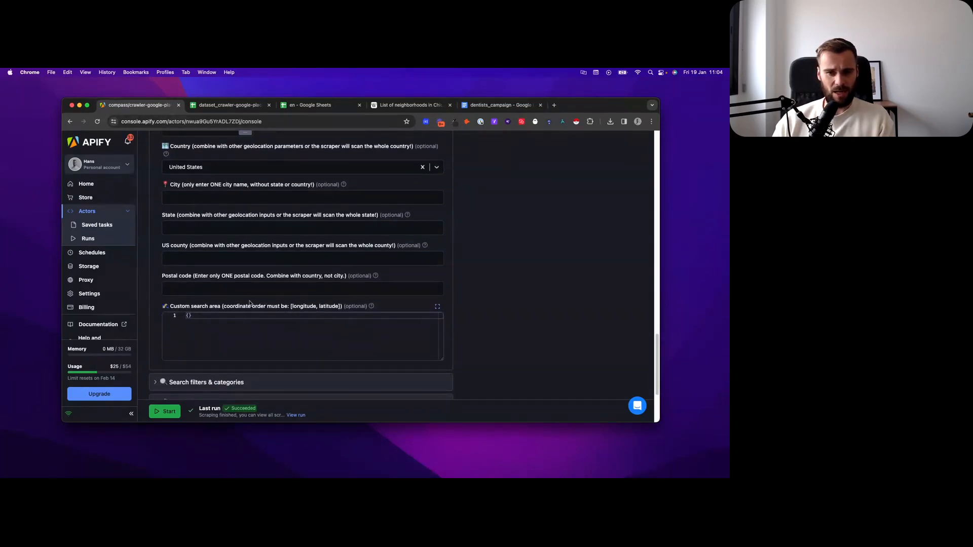
pyautogui.scroll(10, 152, 296)
pyautogui.scroll(2, 158, 297)
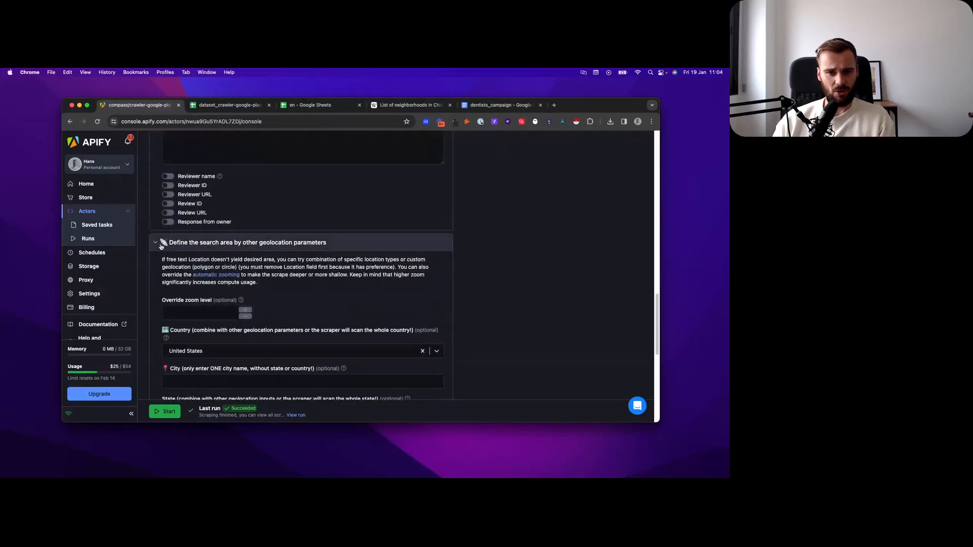
pyautogui.click(155, 242)
# Step: Expand the "Search filters & categories" section and examine its selected dental categories and the list of available ones
pyautogui.click(155, 261)
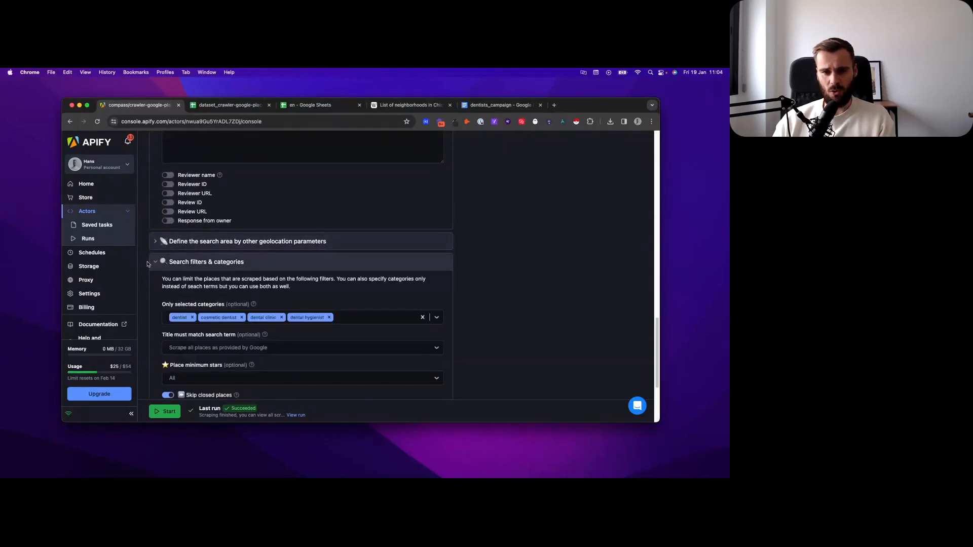
pyautogui.scroll(-2, 147, 263)
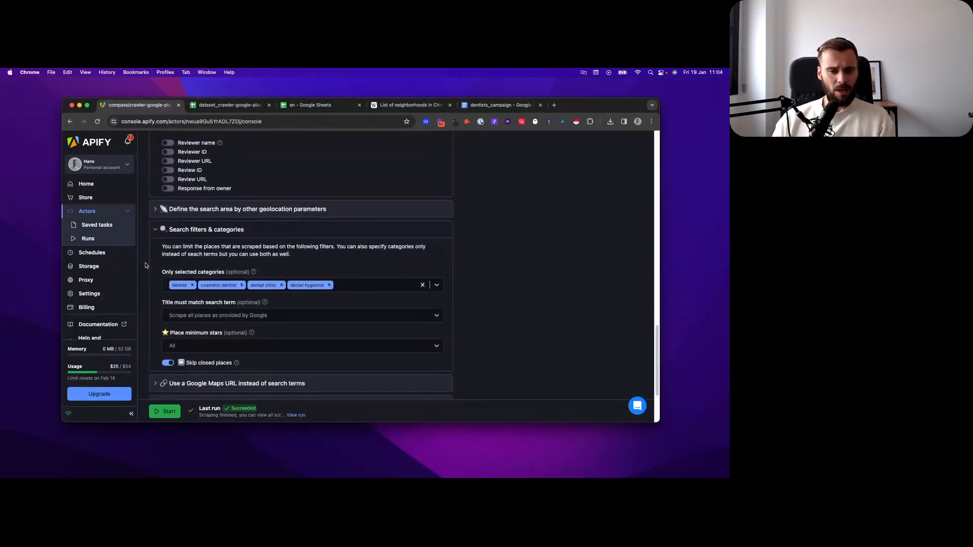
pyautogui.scroll(5, 146, 265)
pyautogui.scroll(-3, 145, 266)
pyautogui.scroll(-2, 145, 267)
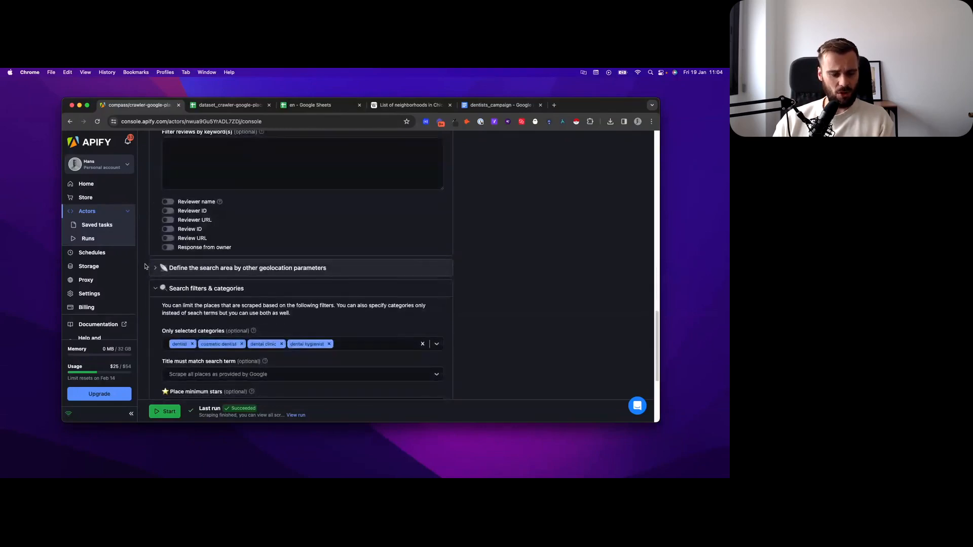
pyautogui.scroll(-2, 146, 269)
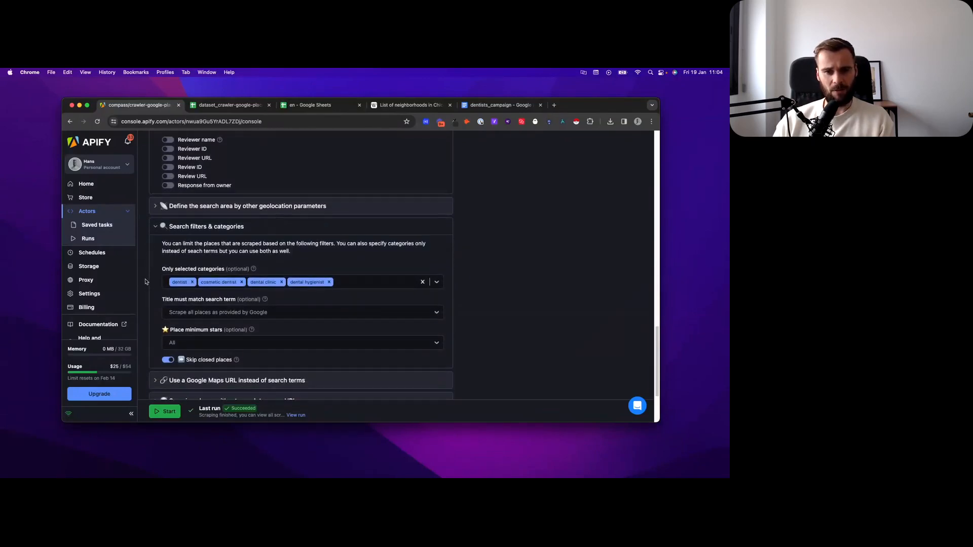
pyautogui.click(360, 282)
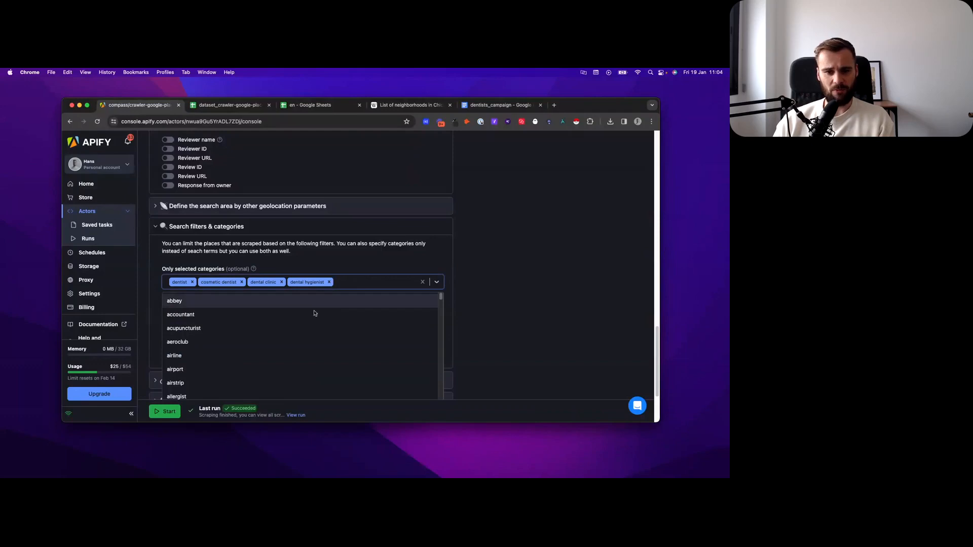
pyautogui.click(147, 308)
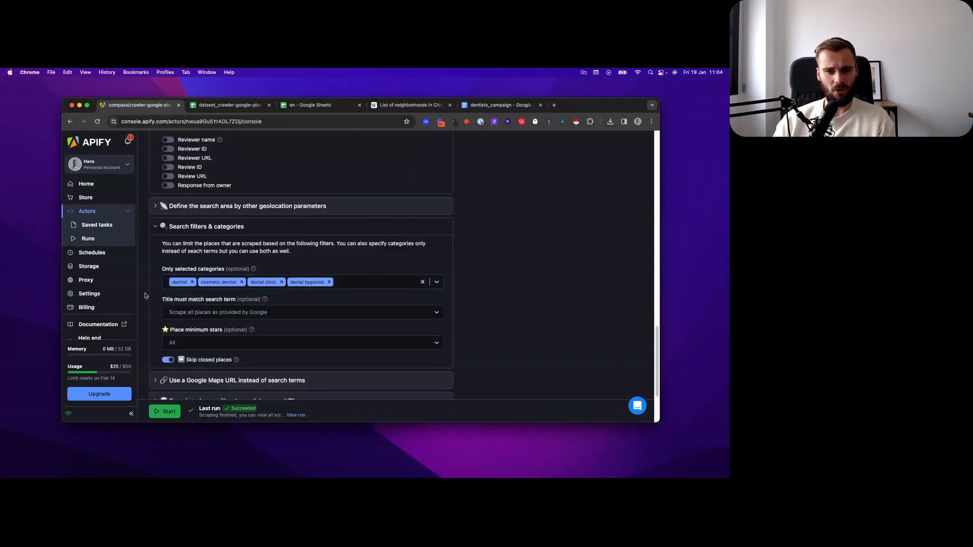
# Step: Review the title matching, minimum stars and skip closed places filters below the selected categories
pyautogui.scroll(-1, 152, 292)
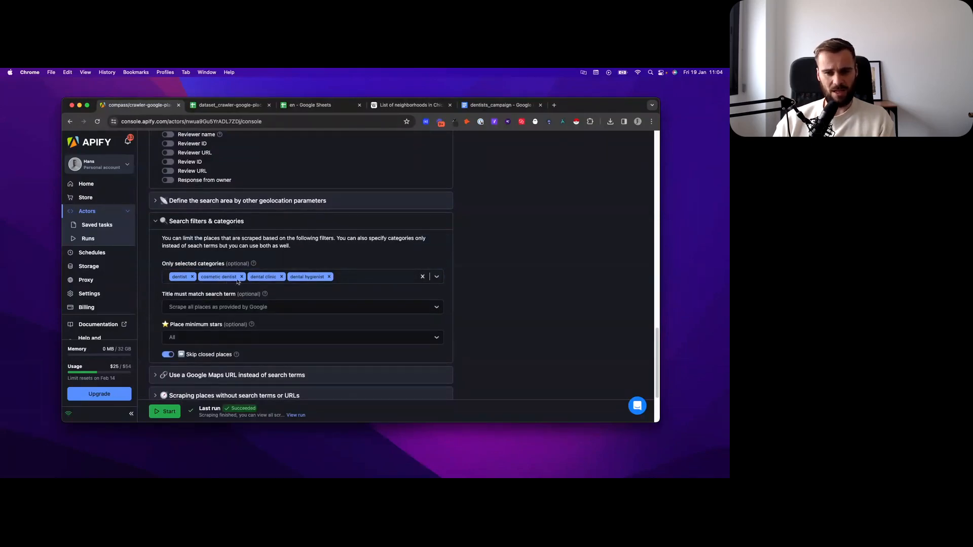
pyautogui.scroll(-2, 153, 273)
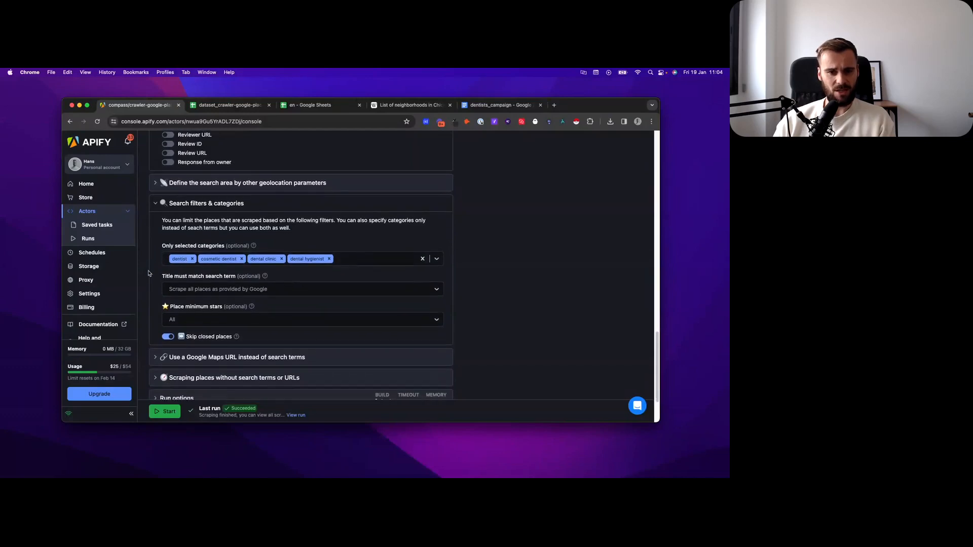
pyautogui.scroll(-2, 155, 272)
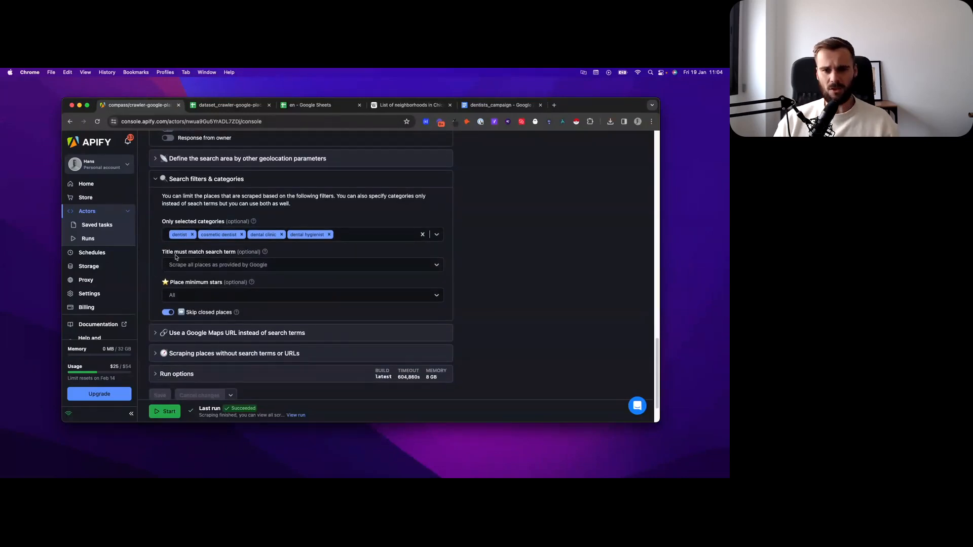
pyautogui.scroll(-1, 175, 266)
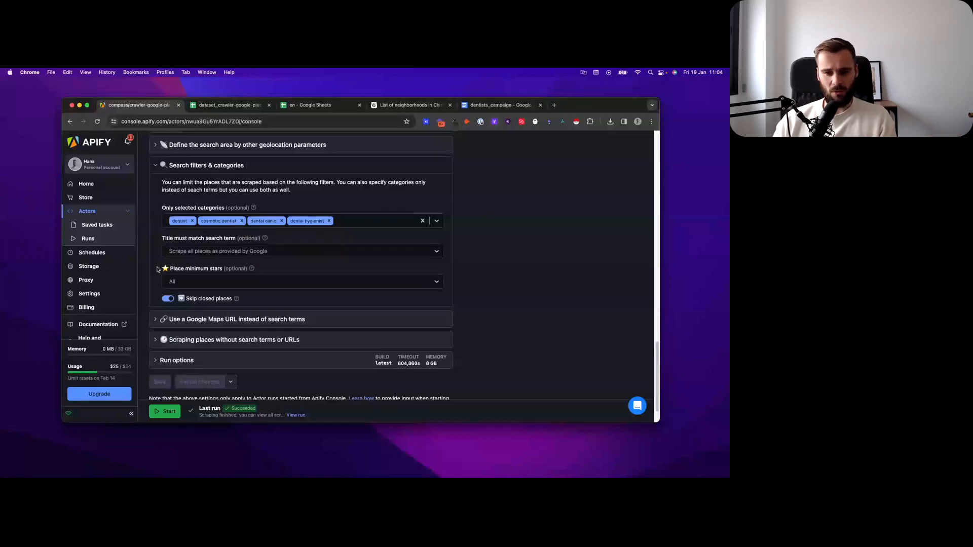
pyautogui.scroll(-2, 158, 269)
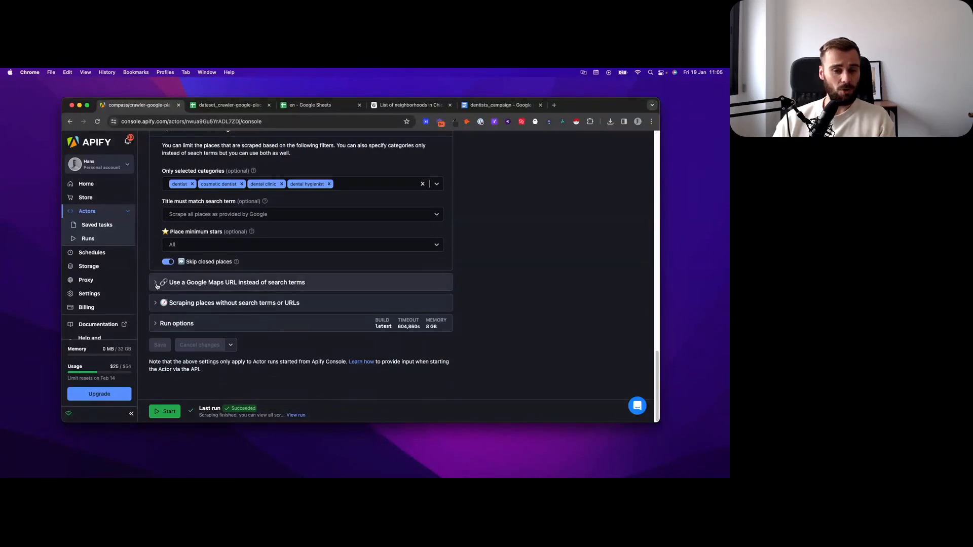
# Step: Expand the "Use a Google Maps URL instead of search terms" section and read its result limit and URL options
pyautogui.click(153, 285)
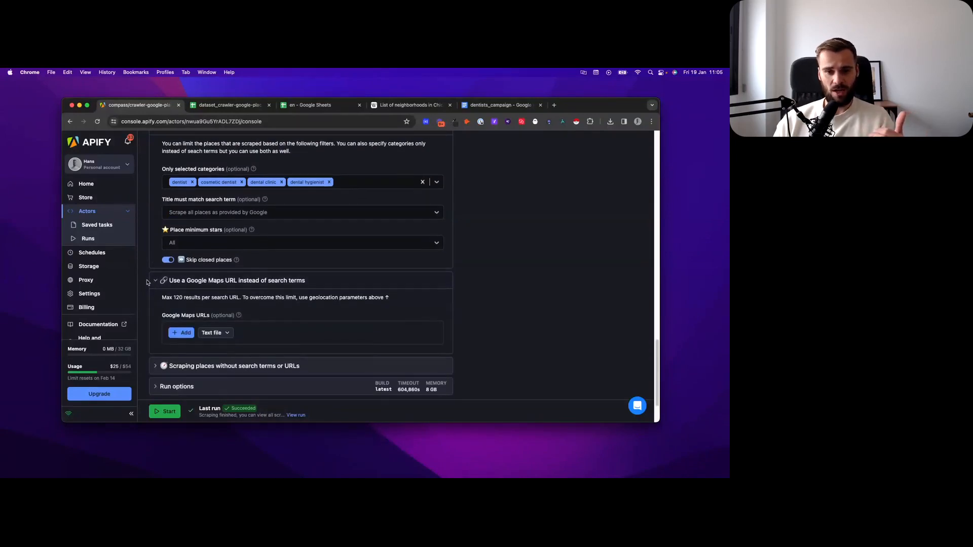
pyautogui.scroll(-1, 144, 281)
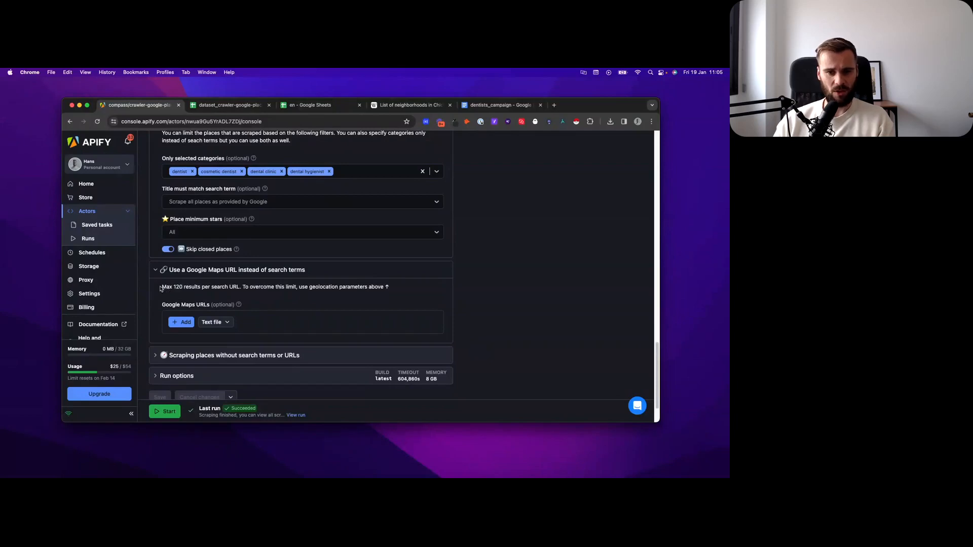
pyautogui.moveTo(163, 289); pyautogui.dragTo(187, 287)
pyautogui.click(185, 286)
pyautogui.scroll(-2, 151, 288)
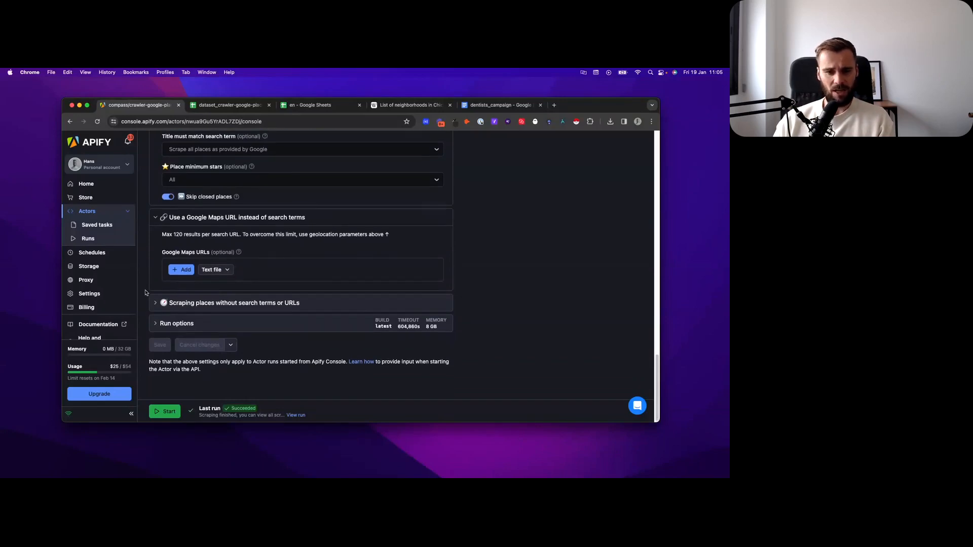
pyautogui.scroll(10, 147, 289)
# Step: Open the most recent Google Maps Scraper run from the list of runs and look through its output table
pyautogui.click(89, 238)
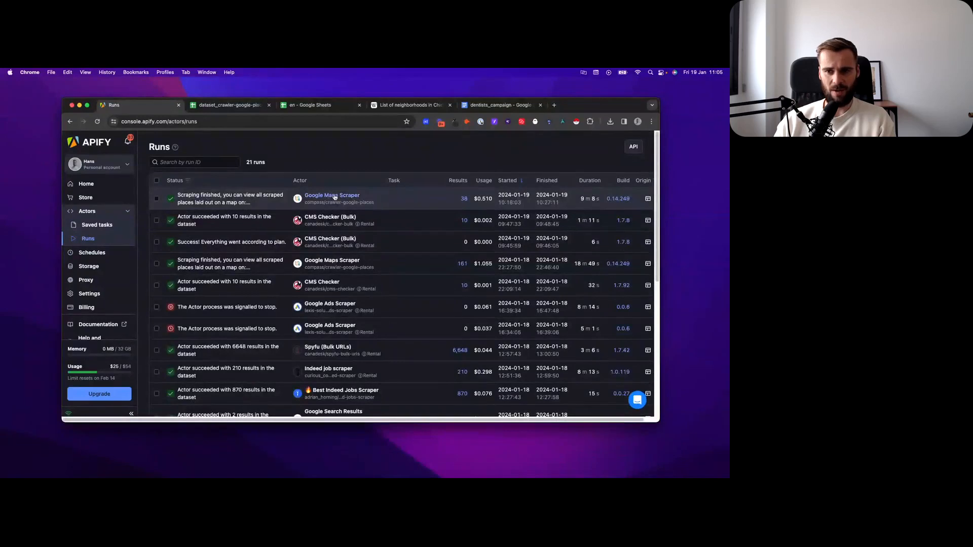
pyautogui.click(332, 196)
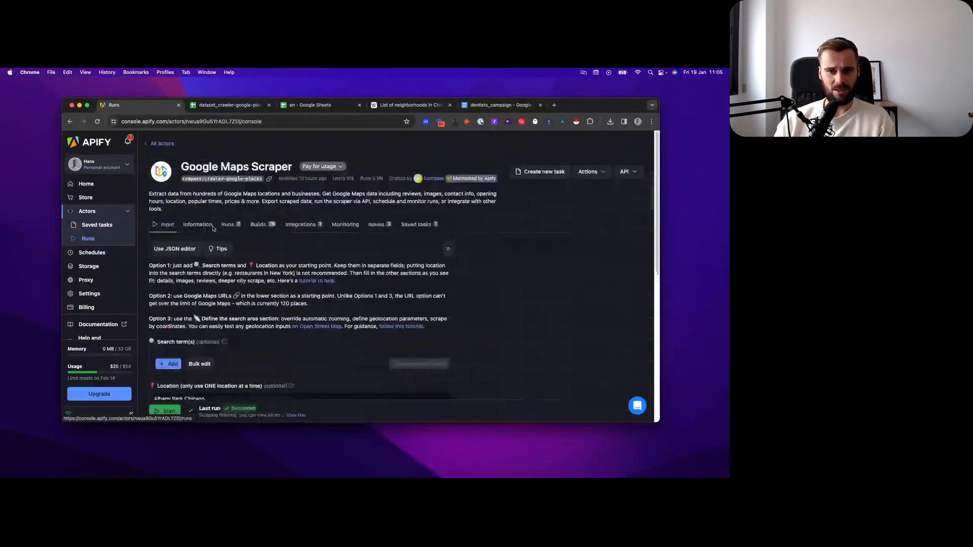
pyautogui.click(88, 239)
pyautogui.click(201, 199)
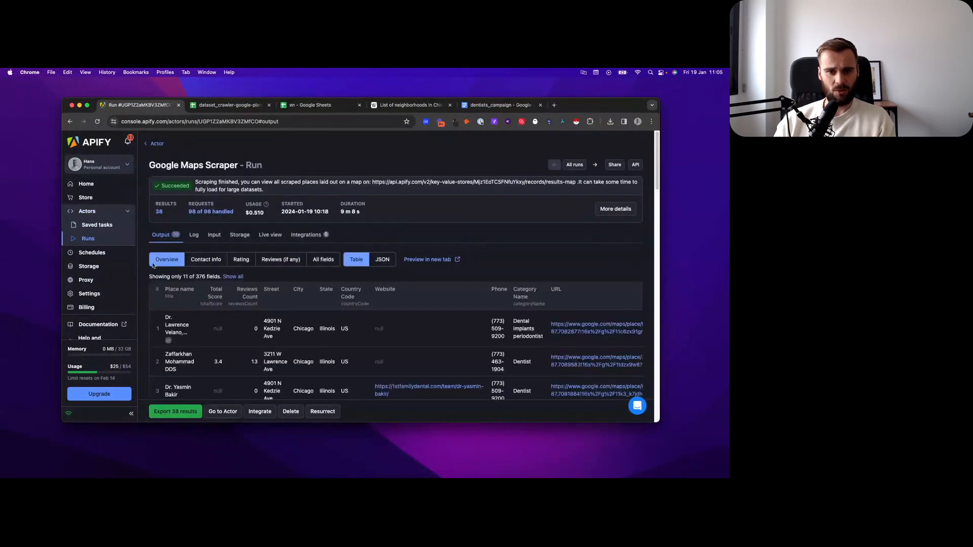
pyautogui.scroll(-5, 273, 271)
pyautogui.scroll(-5, 273, 271)
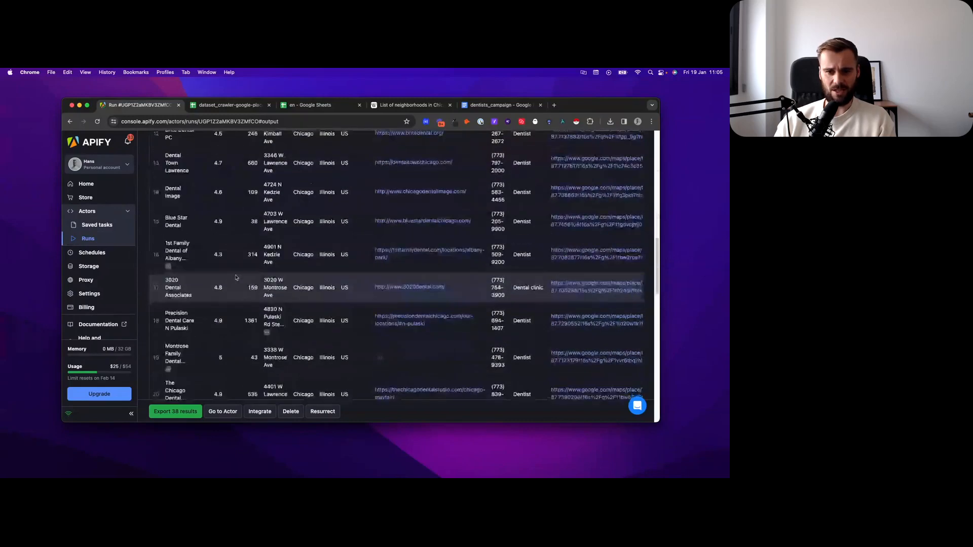
pyautogui.scroll(10, 213, 264)
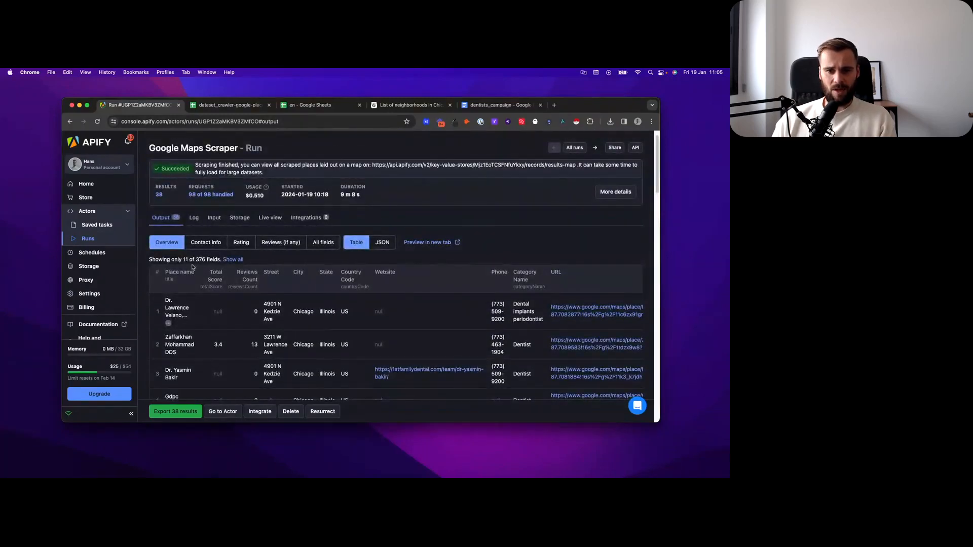
# Step: Switch to the dataset_crawler-google-places spreadsheet and look across its columns from address to website
pyautogui.click(221, 107)
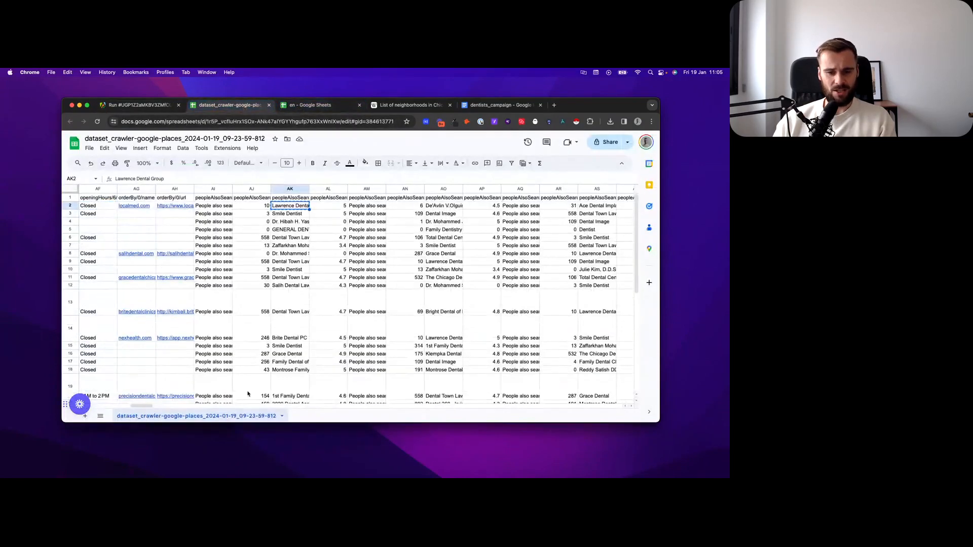
pyautogui.moveTo(141, 405); pyautogui.dragTo(78, 404)
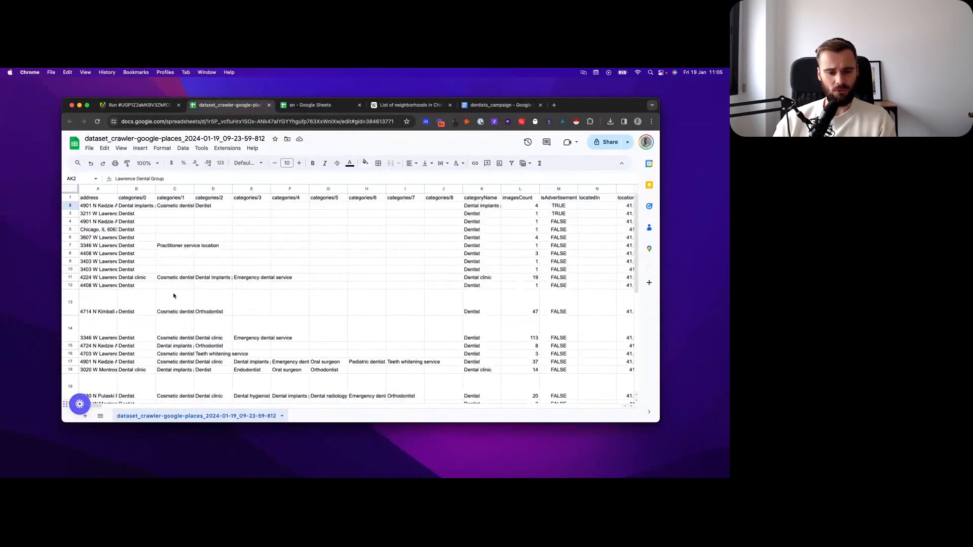
pyautogui.moveTo(97, 406); pyautogui.dragTo(610, 393)
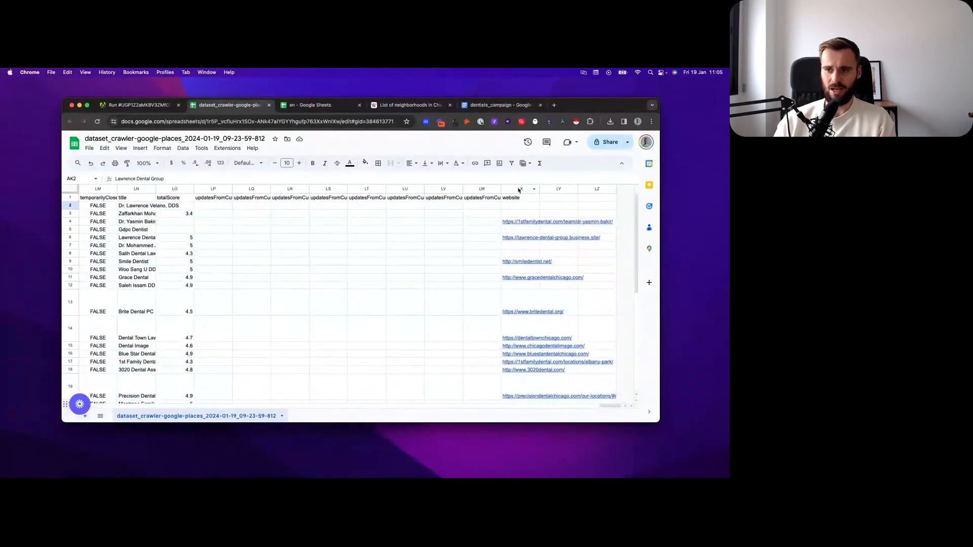
pyautogui.click(518, 189)
pyautogui.click(490, 214)
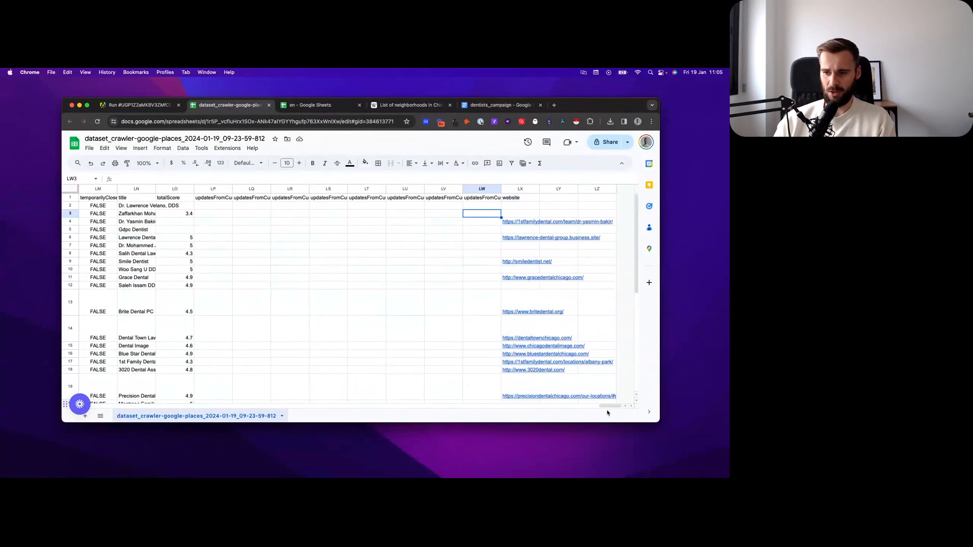
pyautogui.moveTo(614, 407); pyautogui.dragTo(83, 390)
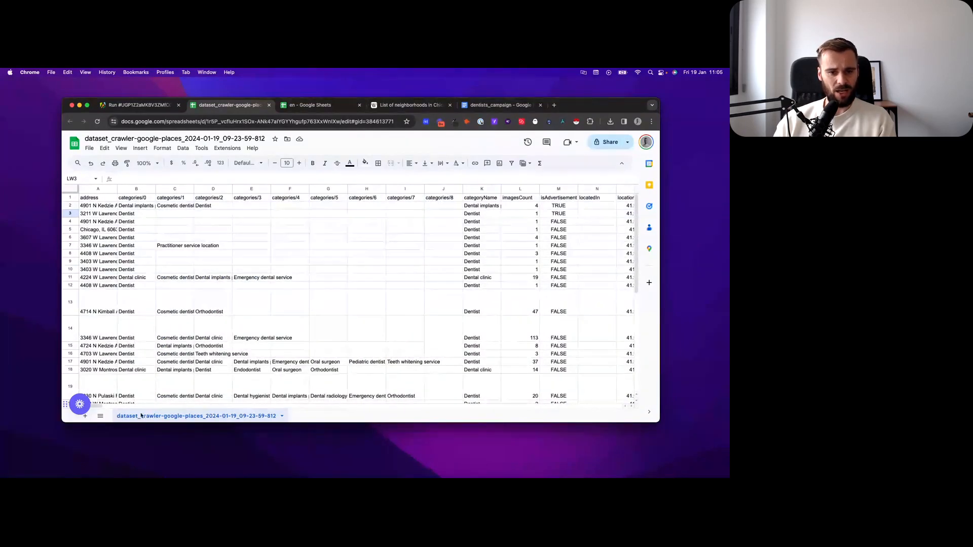
# Step: Find the isAdvertisement column in the scraped dataset and check its header and the first place's value
pyautogui.hscroll(10, 251, 238)
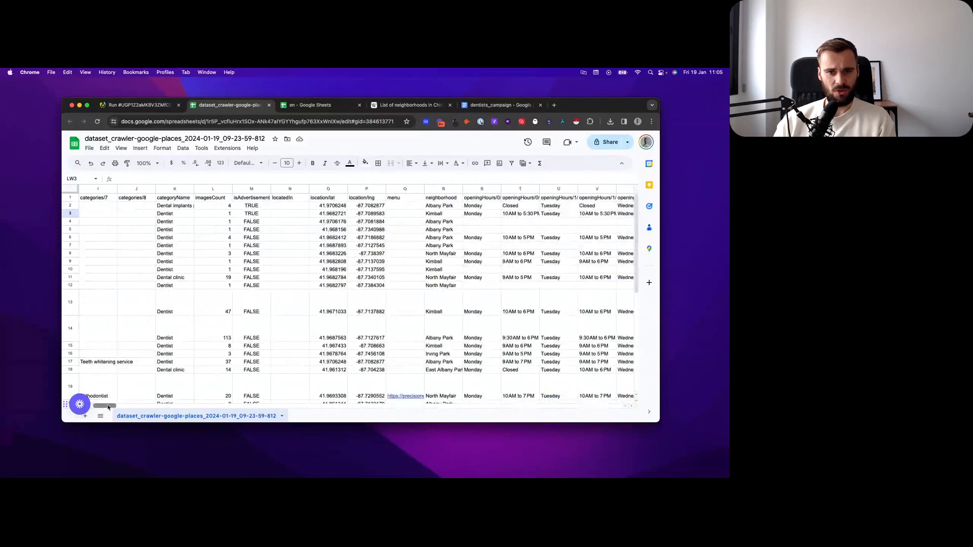
pyautogui.click(249, 189)
pyautogui.click(249, 197)
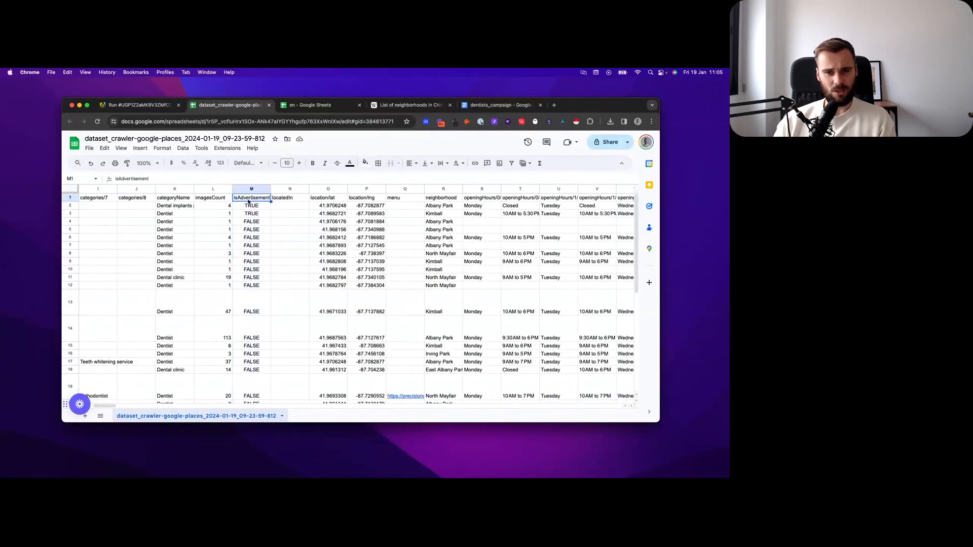
pyautogui.click(247, 206)
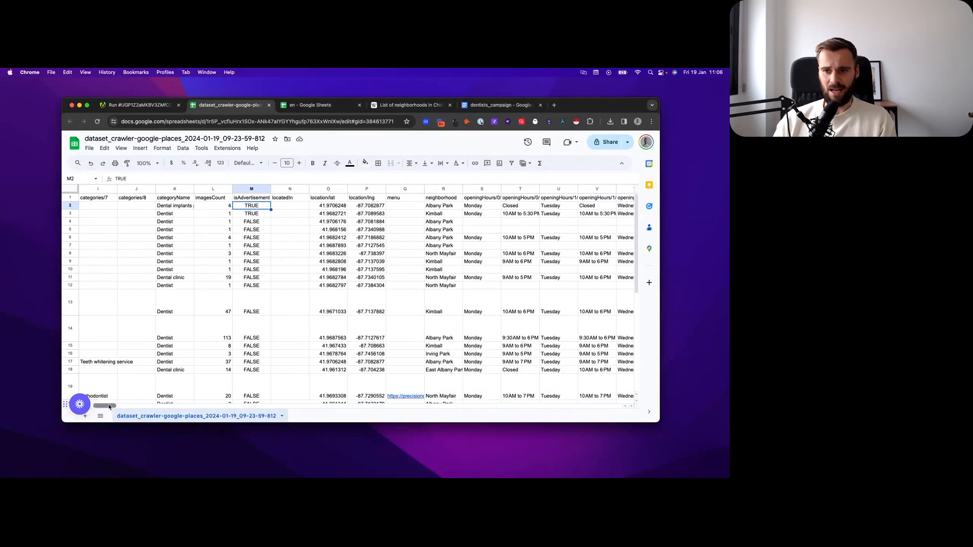
# Step: Look through the opening hours and people-also-search columns, and check several business names in the title column
pyautogui.moveTo(109, 407); pyautogui.dragTo(113, 408)
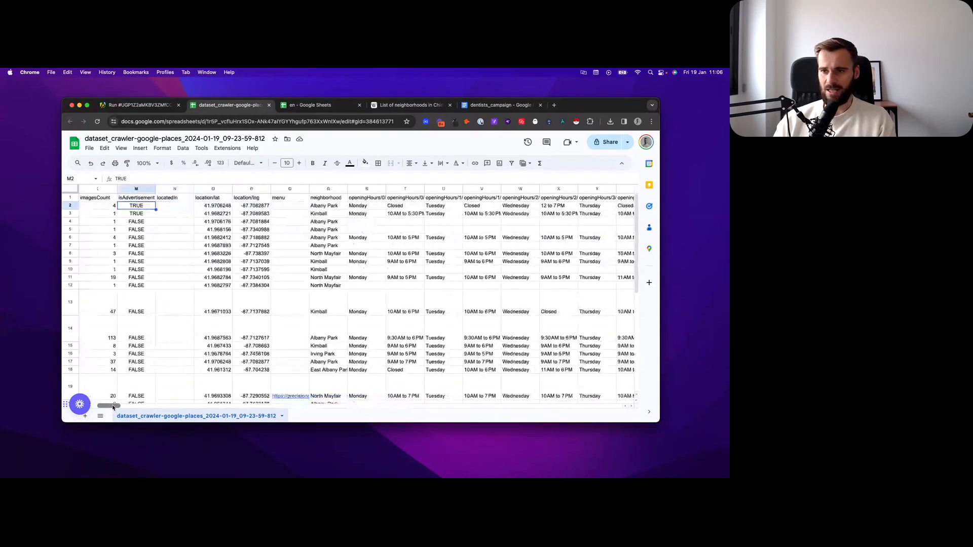
pyautogui.moveTo(113, 408); pyautogui.dragTo(136, 412)
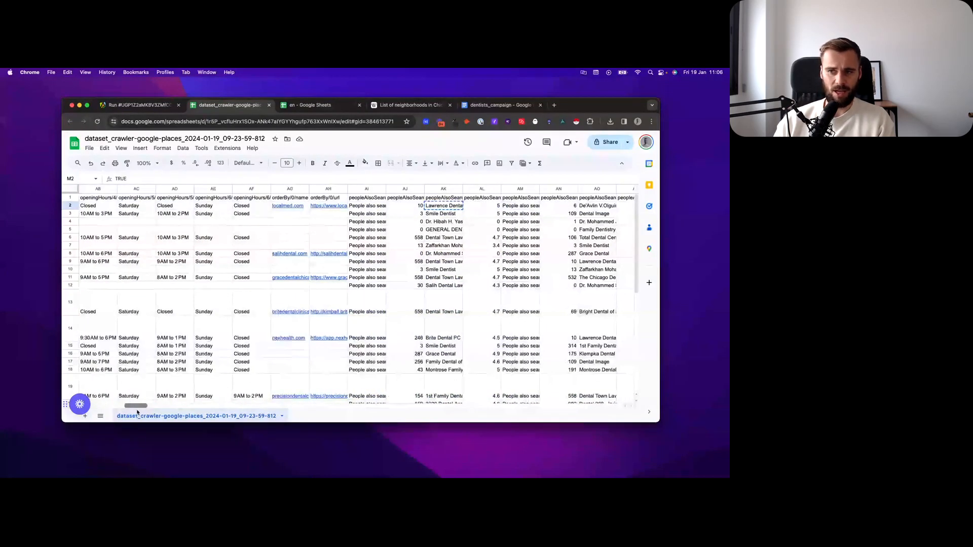
pyautogui.moveTo(136, 413); pyautogui.dragTo(607, 410)
pyautogui.click(341, 222)
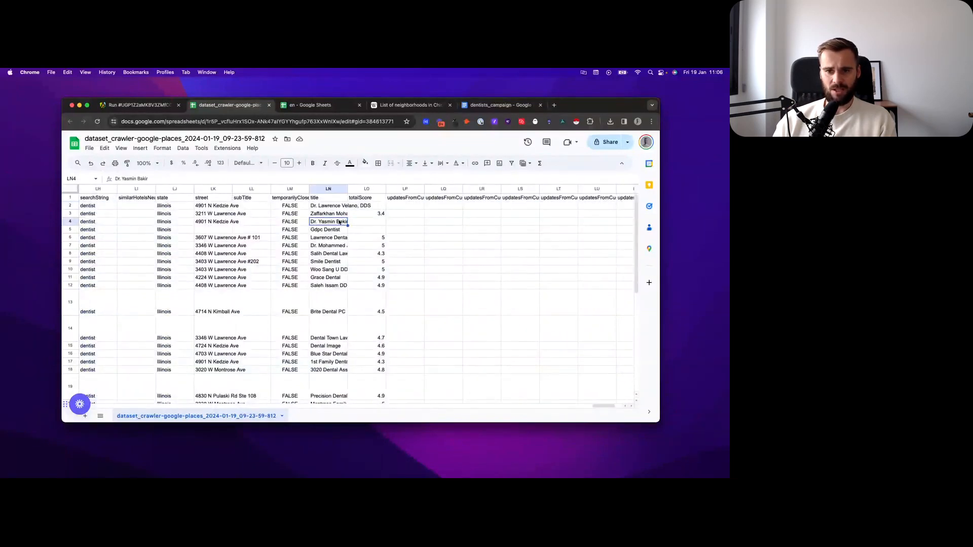
pyautogui.click(330, 247)
pyautogui.click(328, 272)
pyautogui.click(328, 286)
pyautogui.click(327, 312)
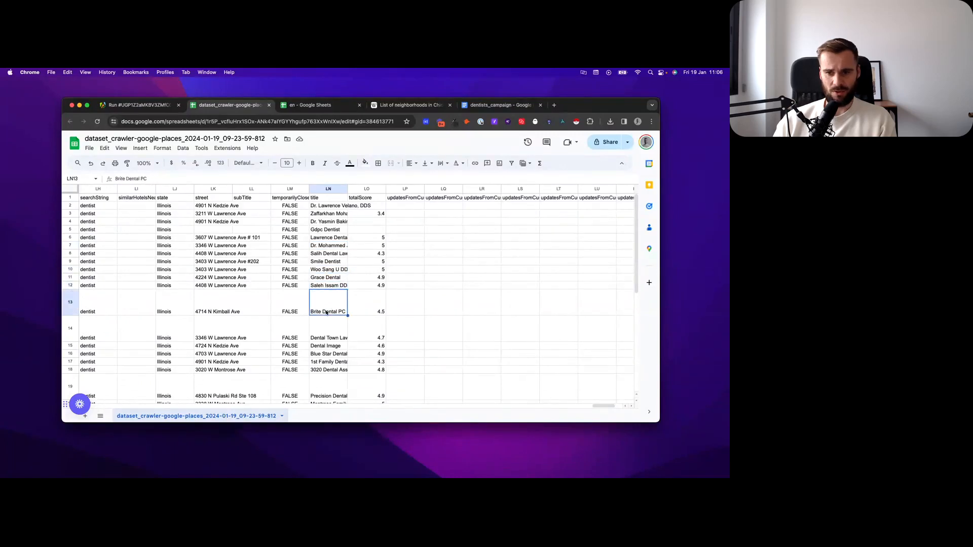
# Step: Go back to the first place's isAdvertisement value, and switch to the dentists_campaign document to read the email template
pyautogui.moveTo(605, 406); pyautogui.dragTo(104, 385)
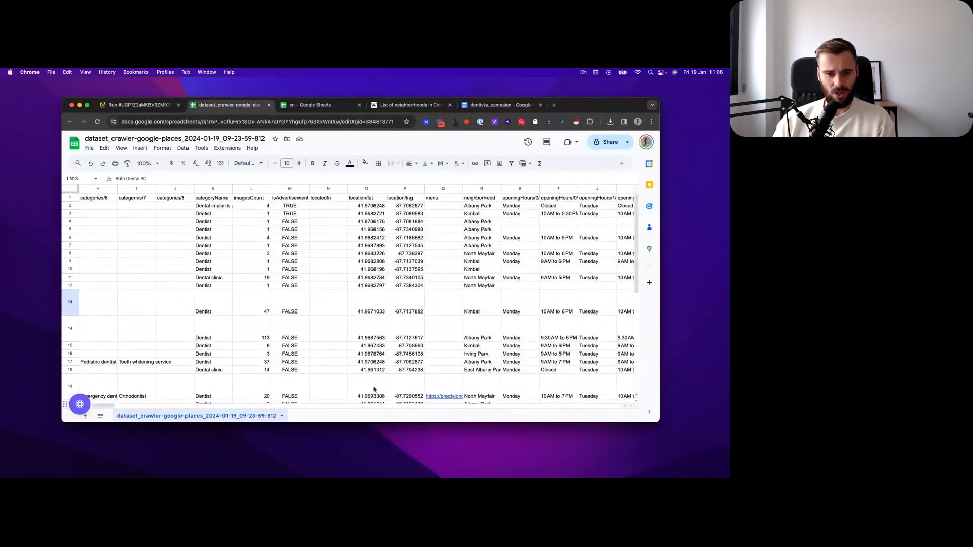
pyautogui.moveTo(108, 404)
pyautogui.mouseDown()
pyautogui.moveTo(118, 405)
pyautogui.moveTo(87, 411)
pyautogui.moveTo(99, 409)
pyautogui.mouseUp()
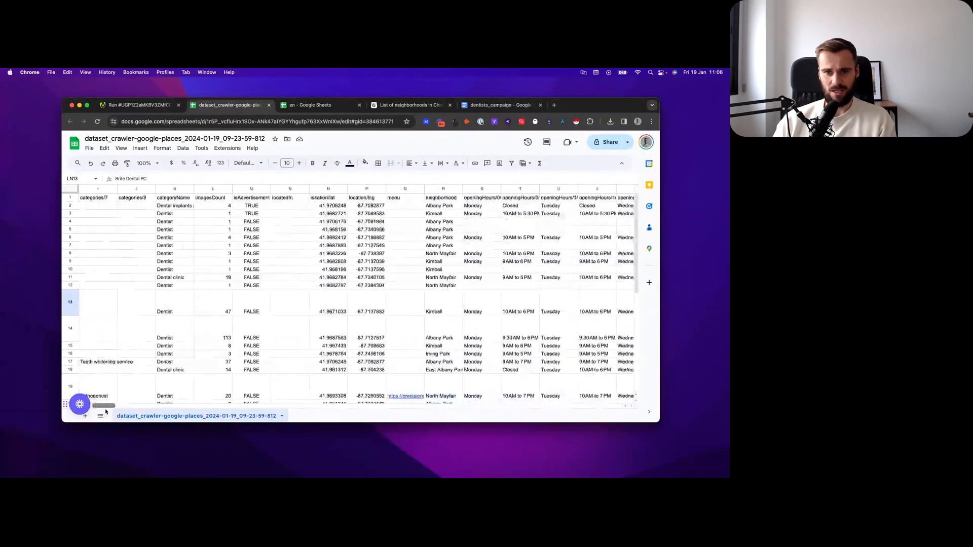
pyautogui.click(244, 208)
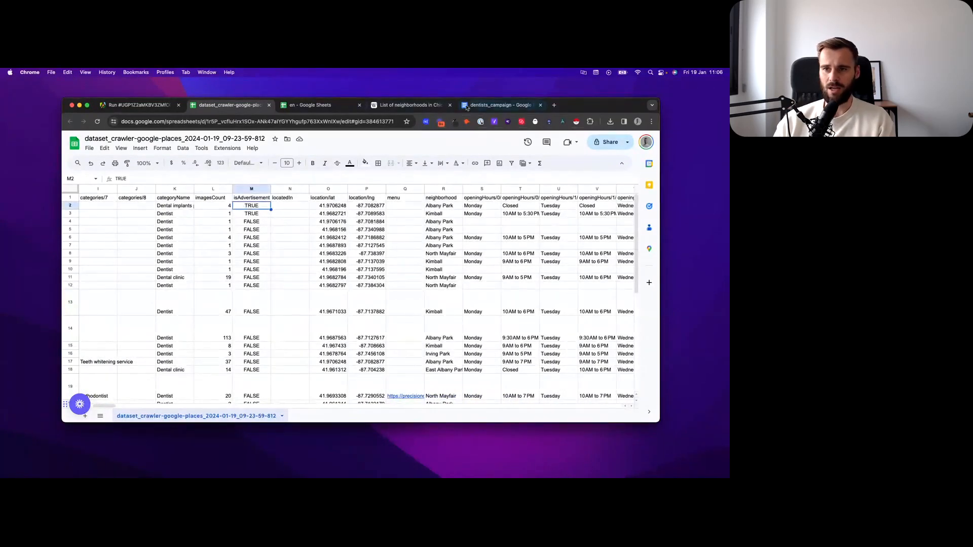
pyautogui.click(499, 105)
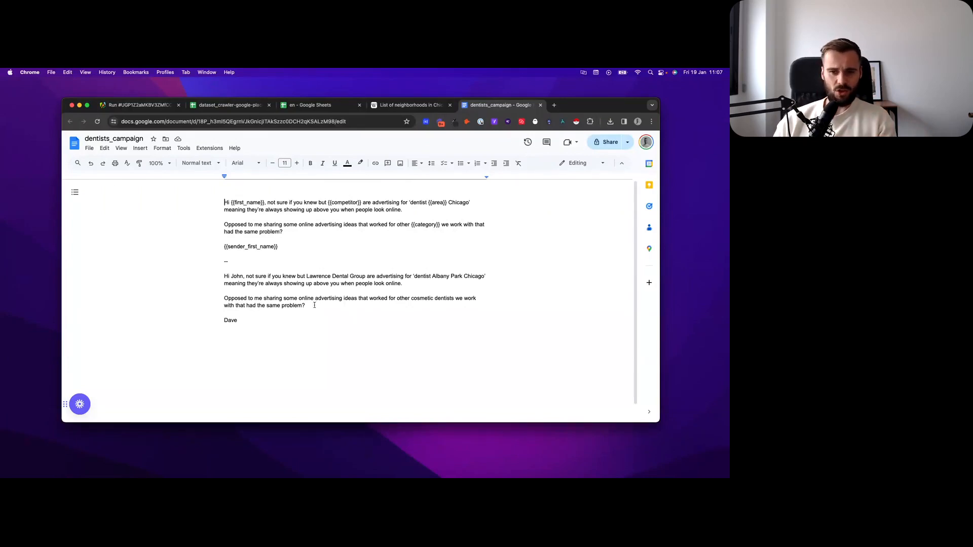
# Step: Read the closing question of the filled-in sample email, and switch back to the dataset_crawler-google-places spreadsheet
pyautogui.tripleClick(287, 306)
pyautogui.click(306, 307)
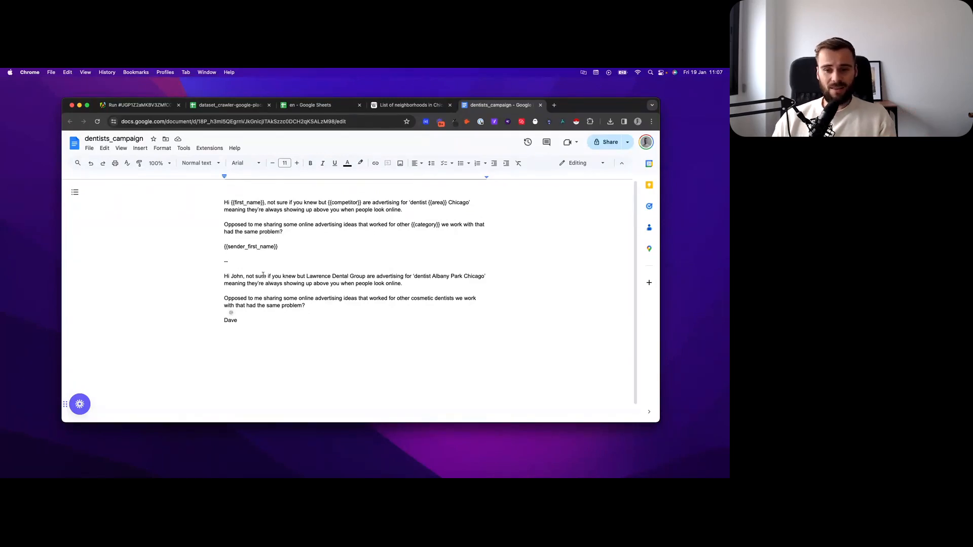
pyautogui.click(228, 105)
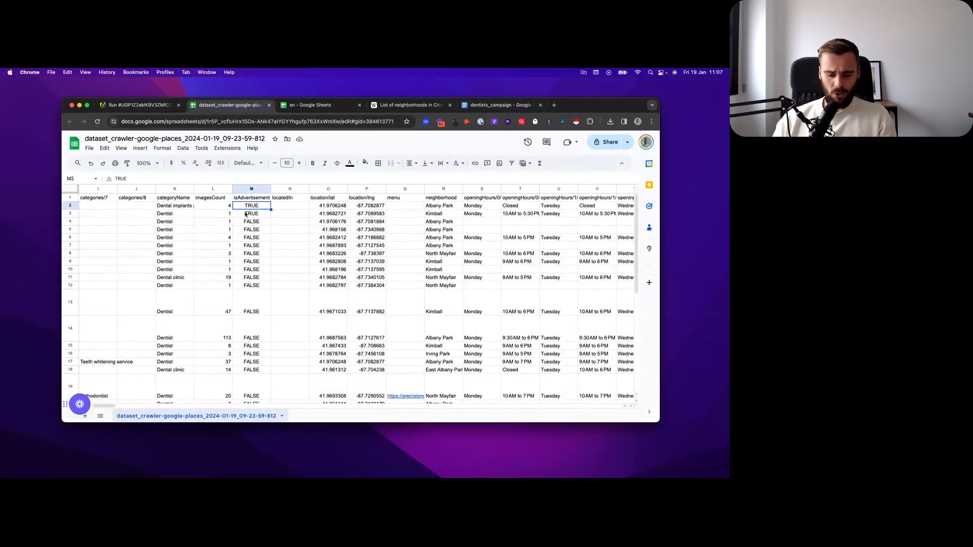
# Step: Look across the first place's category columns, and select the isAdvertisement values of the first two places
pyautogui.press('Left')
pyautogui.press('Left')
pyautogui.press('Left')
pyautogui.press('Left')
pyautogui.press('Left')
pyautogui.press('Left')
pyautogui.press('Left')
pyautogui.press('Left')
pyautogui.press('Left')
pyautogui.press('Left')
pyautogui.press('Left')
pyautogui.press('Left')
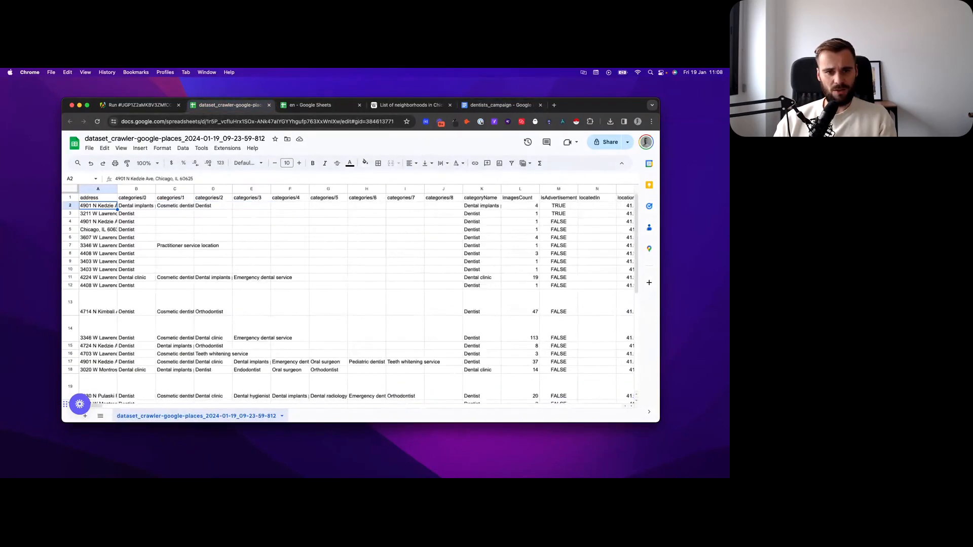
pyautogui.press('Right')
pyautogui.press('Right')
pyautogui.press('Right')
pyautogui.press('Right')
pyautogui.press('Right')
pyautogui.press('Right')
pyautogui.press('Right')
pyautogui.press('Right')
pyautogui.press('Right')
pyautogui.press('Right')
pyautogui.press('Right')
pyautogui.press('Right')
pyautogui.press('Right')
pyautogui.press('Right')
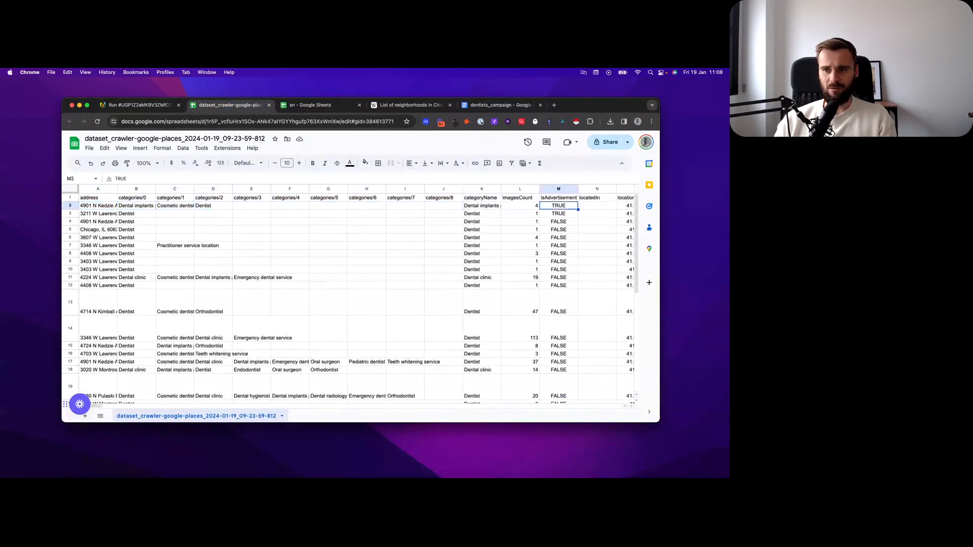
pyautogui.press('Left')
pyautogui.press('Left')
pyautogui.hotkey('shift', 'Down')
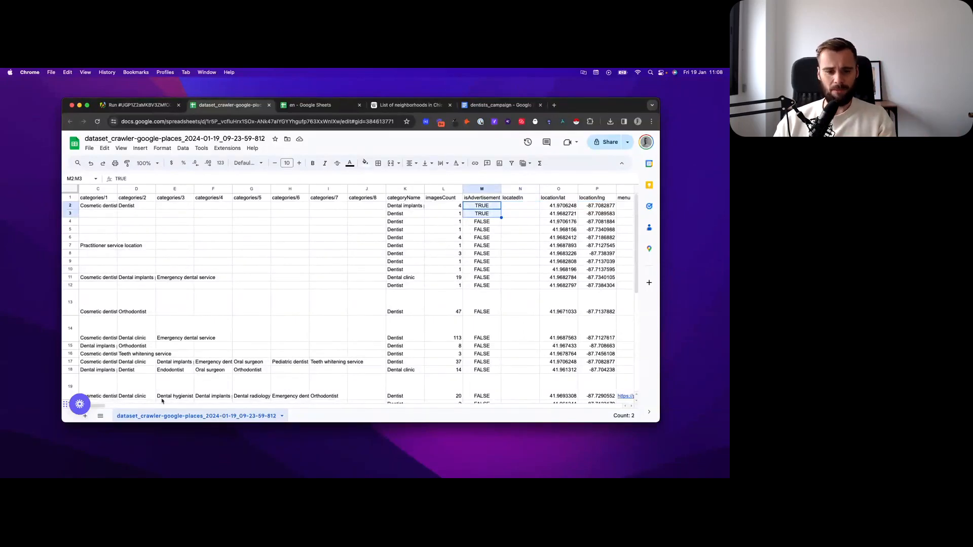
# Step: Freeze the header row of the dataset sheet
pyautogui.moveTo(101, 407); pyautogui.dragTo(117, 408)
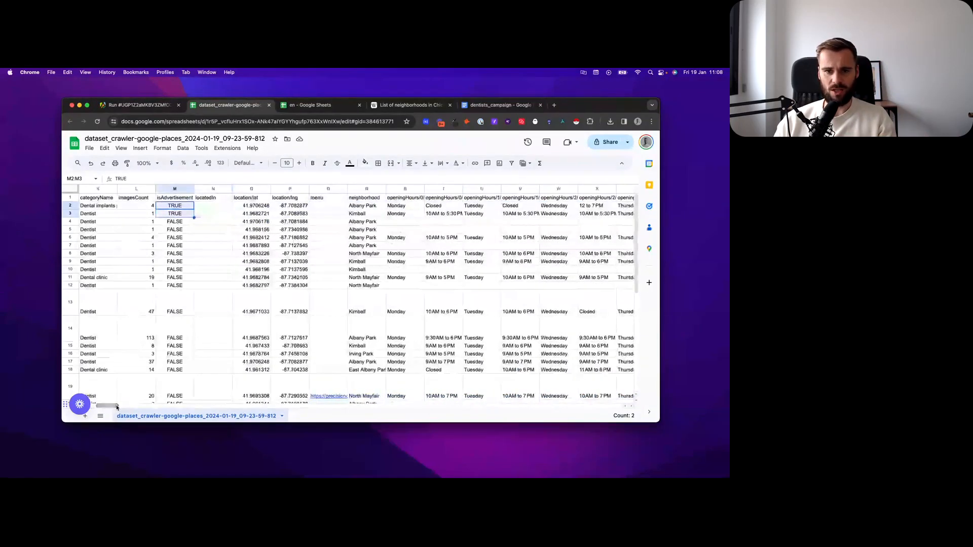
pyautogui.click(133, 199)
pyautogui.click(66, 199)
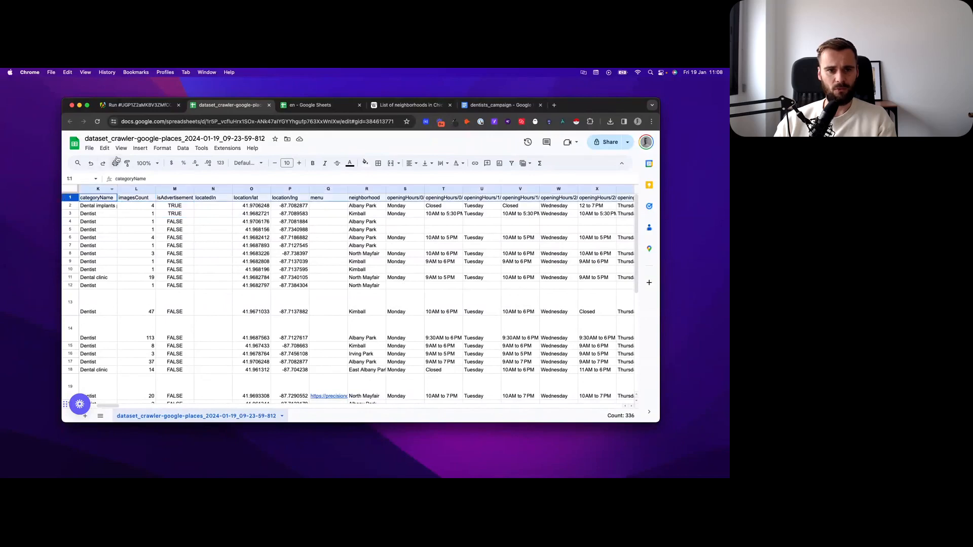
pyautogui.click(121, 148)
pyautogui.moveTo(133, 176)
pyautogui.click(254, 188)
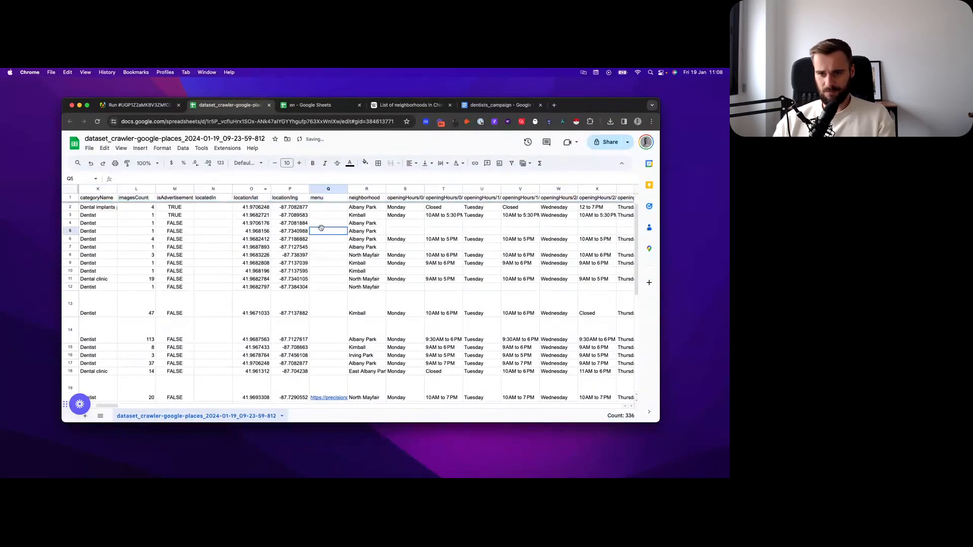
# Step: Sort the sheet by the neighborhood column from A to Z
pyautogui.click(360, 208)
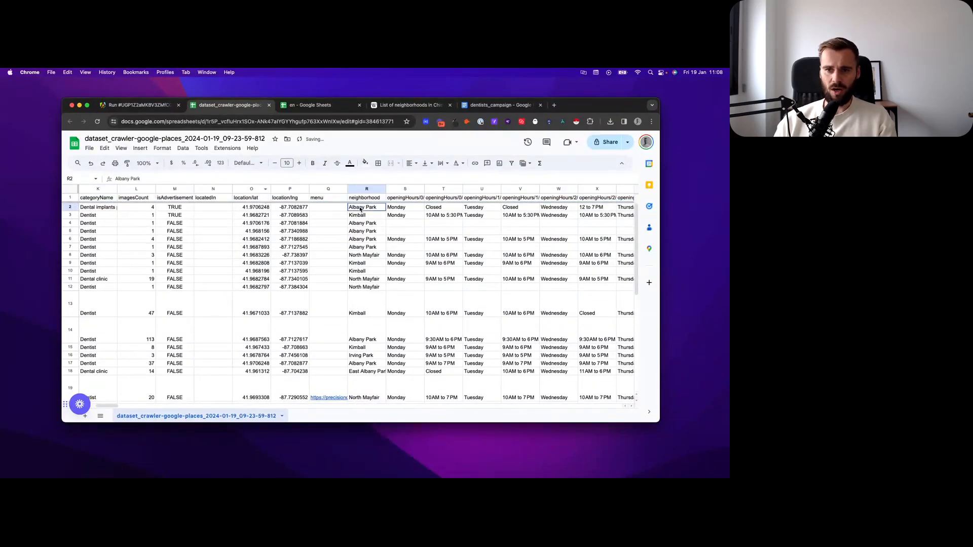
pyautogui.click(383, 190)
pyautogui.click(412, 323)
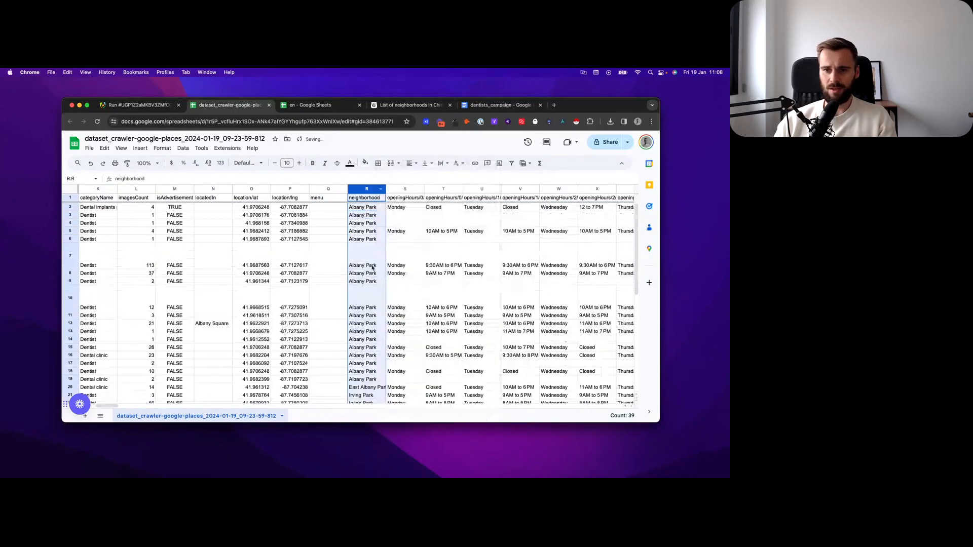
# Step: Select rows 3 to 19 to single out the Albany Park places that are not advertising
pyautogui.click(363, 231)
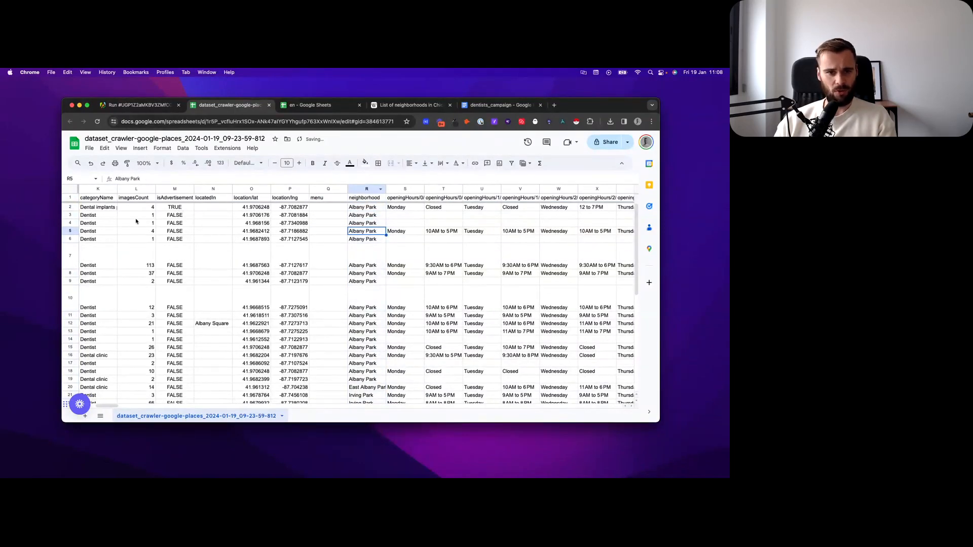
pyautogui.click(70, 215)
pyautogui.scroll(-1, 195, 291)
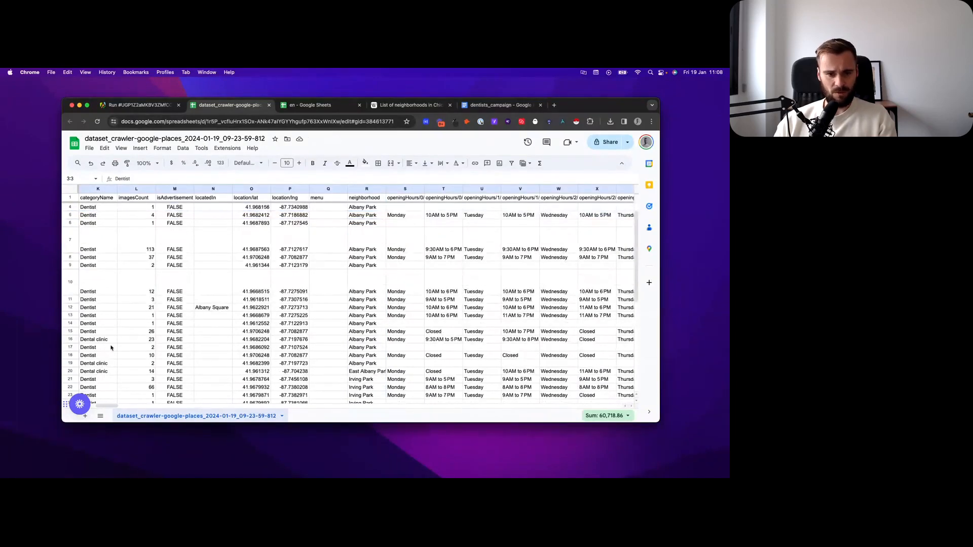
pyautogui.keyDown('shift'); pyautogui.click(71, 364); pyautogui.keyUp('shift')
pyautogui.scroll(1, 310, 260)
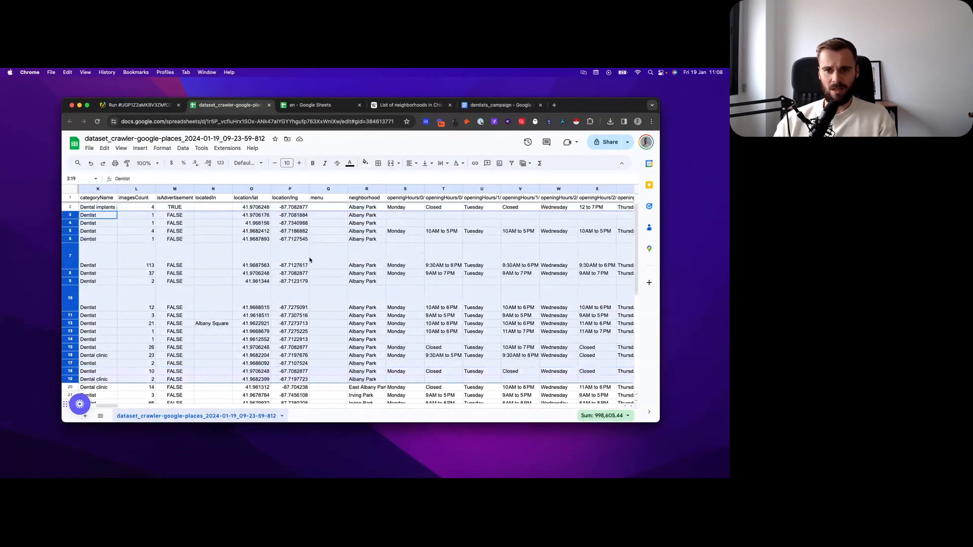
# Step: Rename the empty menu column's header to competitor
pyautogui.click(320, 199)
pyautogui.write('co')
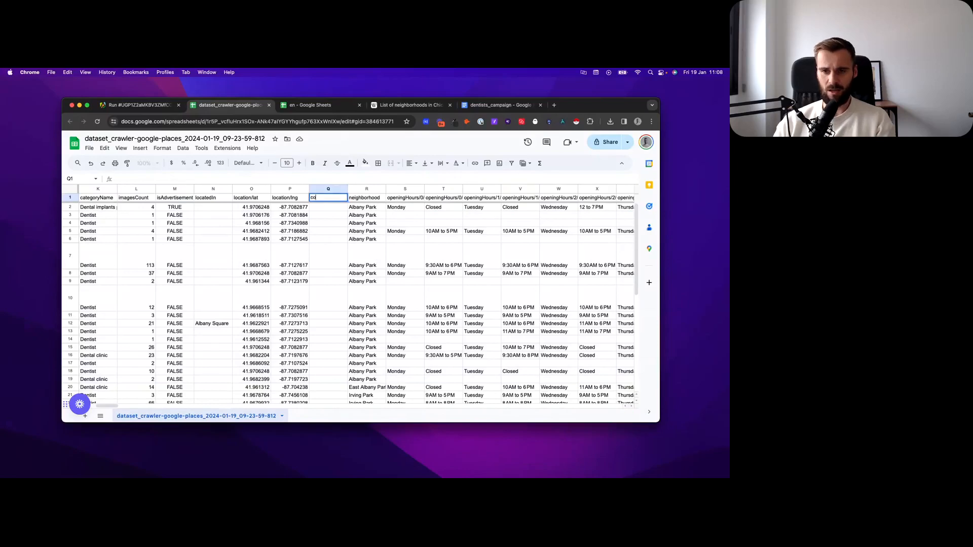
pyautogui.write('mpetitor')
pyautogui.press('Return')
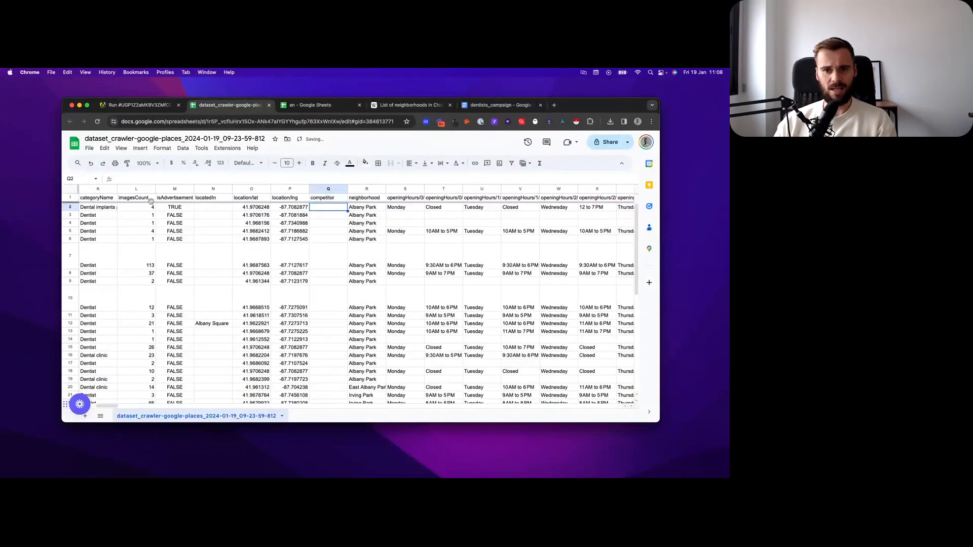
# Step: Check the advertised place's row, its neighborhood value and its competitor cell
pyautogui.click(99, 209)
pyautogui.click(70, 207)
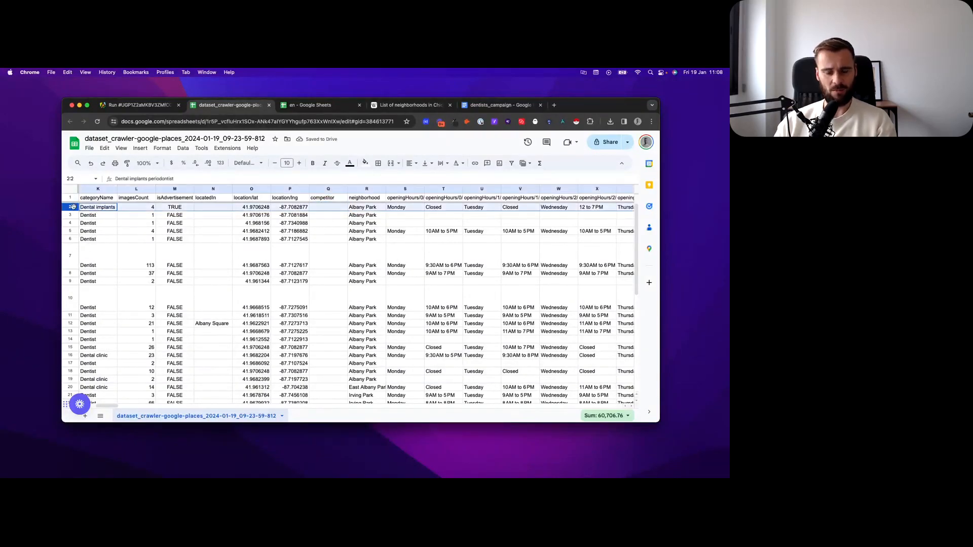
pyautogui.click(357, 209)
pyautogui.click(327, 208)
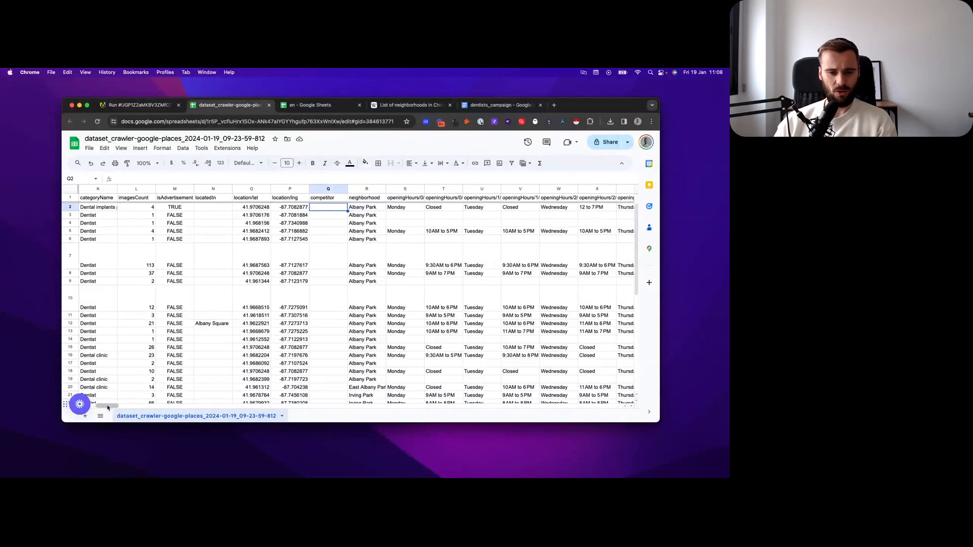
# Step: Copy the advertised place's business name from the title column, and fill it into the competitor cells of rows 3 to 19
pyautogui.moveTo(104, 406); pyautogui.dragTo(599, 399)
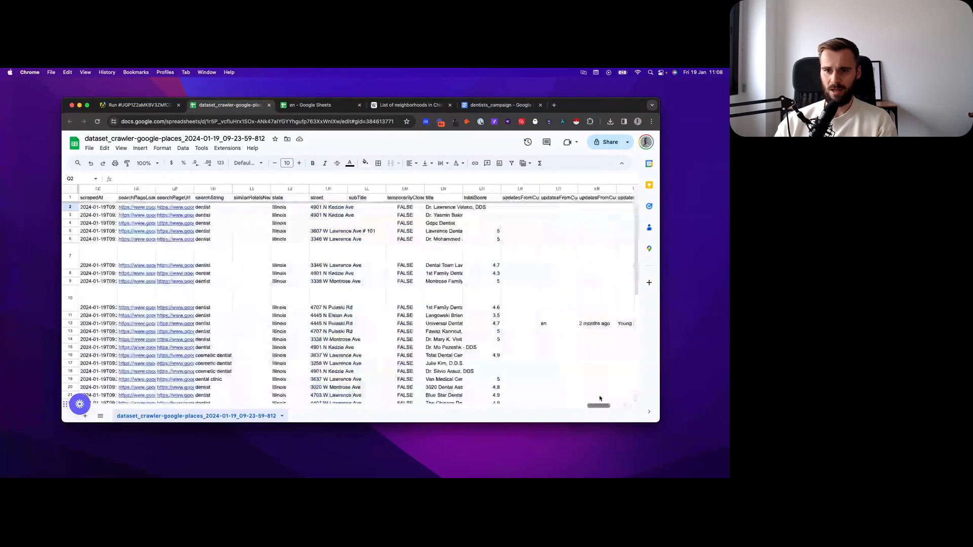
pyautogui.click(440, 209)
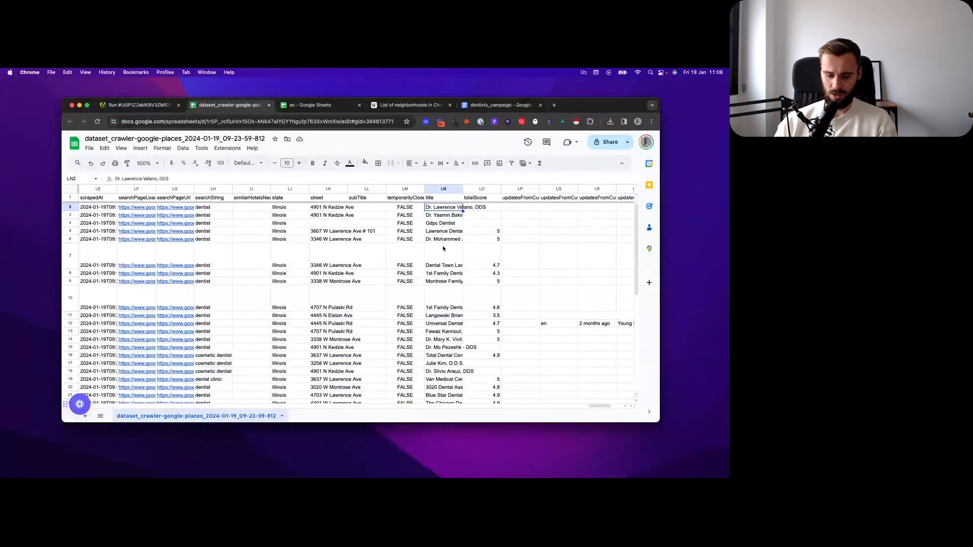
pyautogui.moveTo(601, 408); pyautogui.dragTo(112, 393)
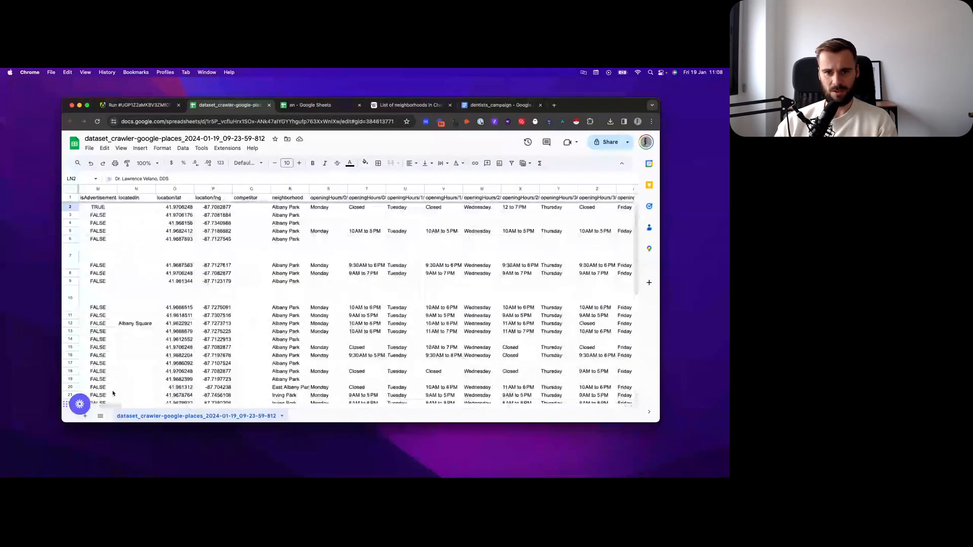
pyautogui.click(249, 216)
pyautogui.write('Dr. Lawrence Velano, DDS')
pyautogui.moveTo(271, 219); pyautogui.dragTo(268, 383)
pyautogui.click(247, 218)
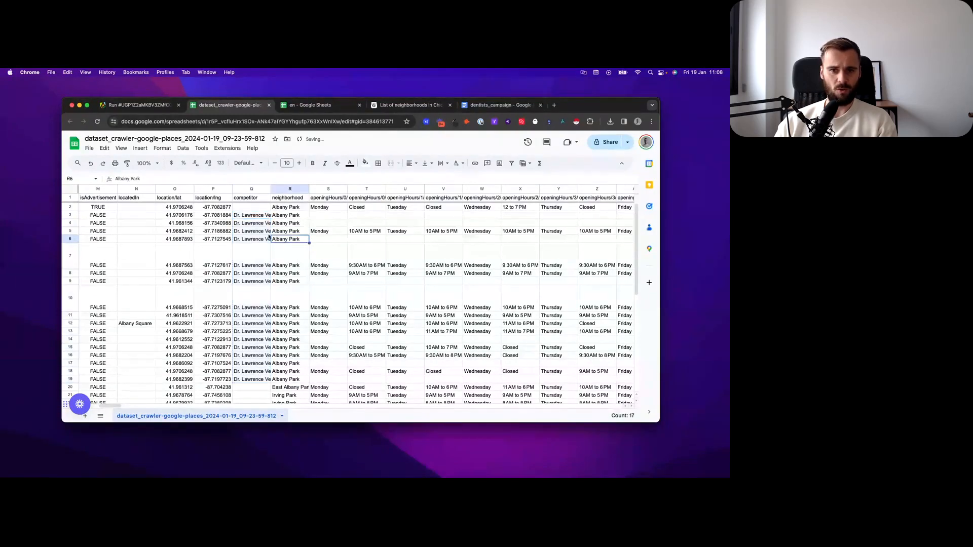
pyautogui.press('Down')
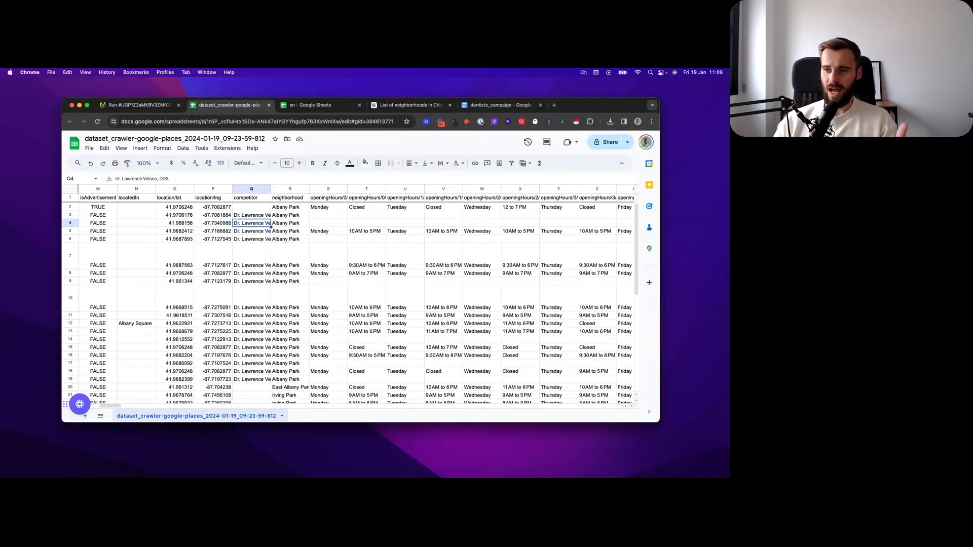
pyautogui.press('Right')
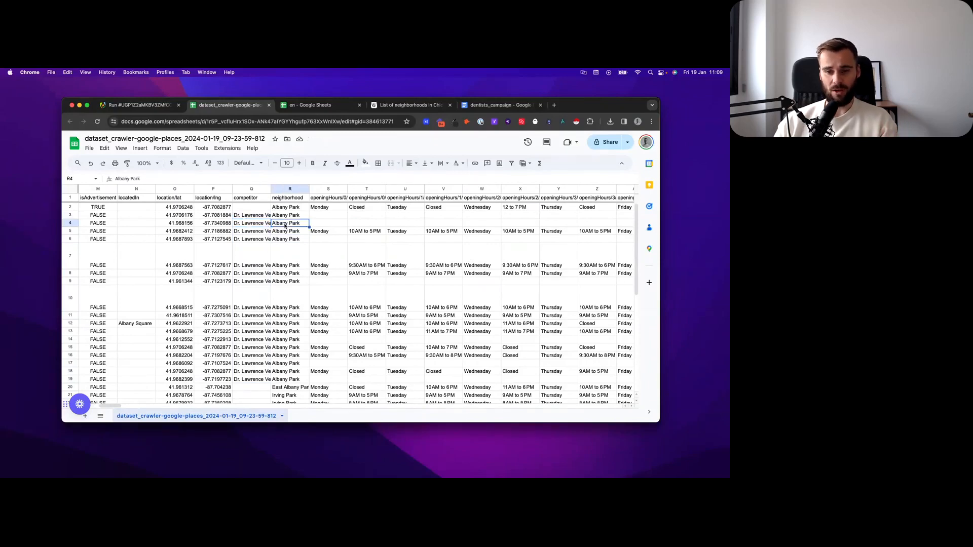
# Step: Switch to the dentists_campaign document and review the {{category}} and {{competitor}} placeholders in the email template
pyautogui.click(479, 107)
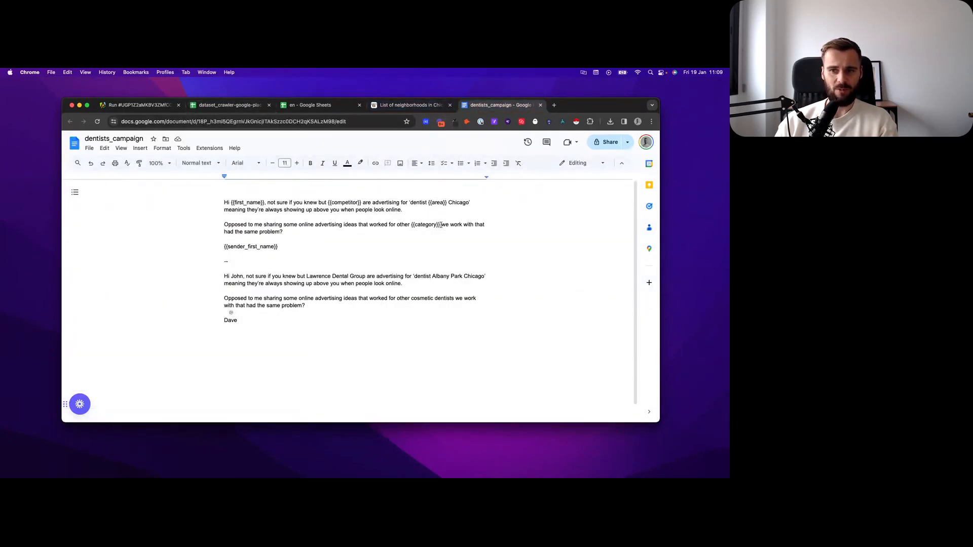
pyautogui.moveTo(441, 225); pyautogui.dragTo(411, 224)
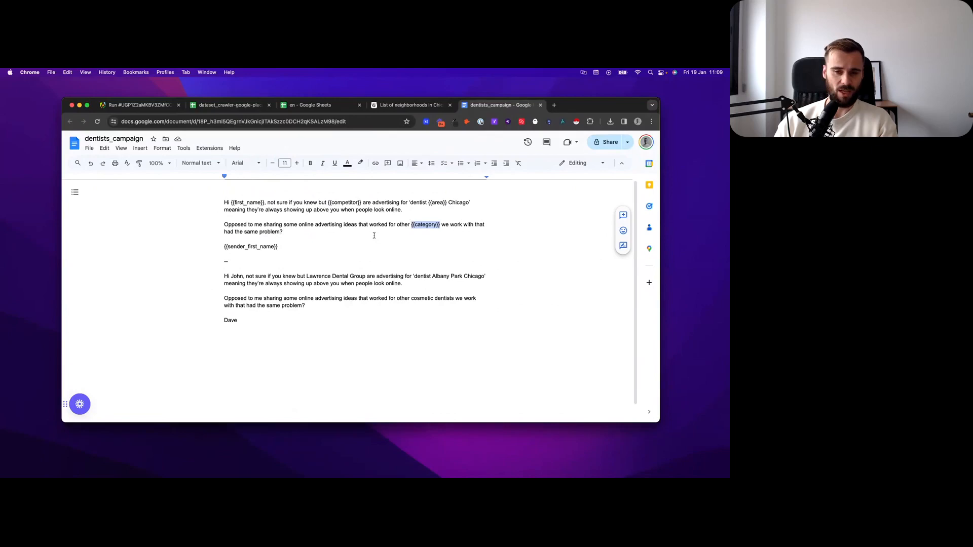
pyautogui.click(348, 238)
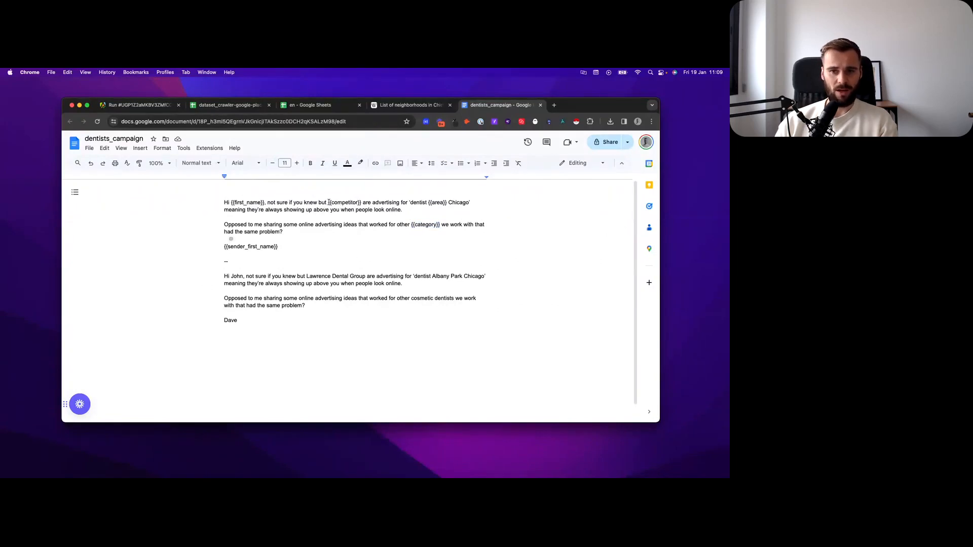
pyautogui.moveTo(328, 203); pyautogui.dragTo(362, 204)
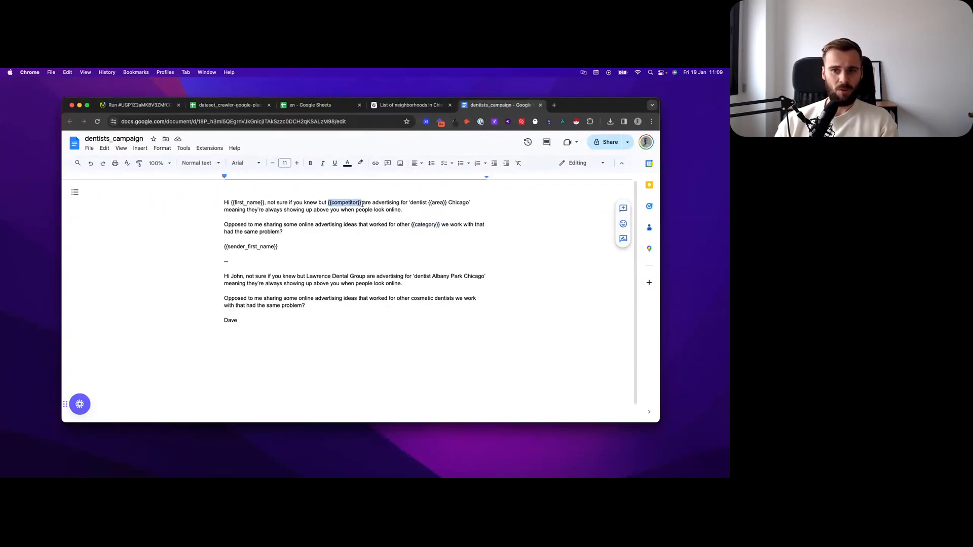
pyautogui.click(322, 238)
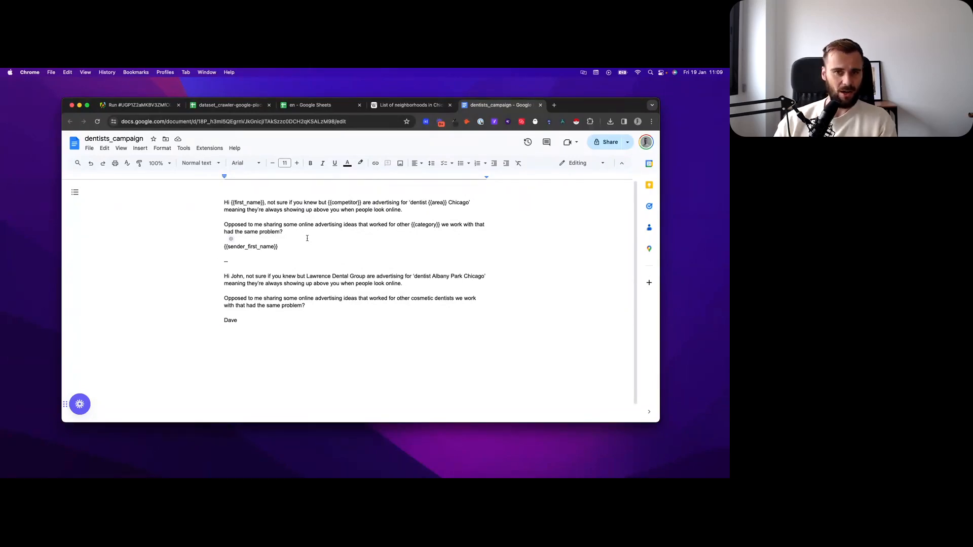
pyautogui.click(277, 260)
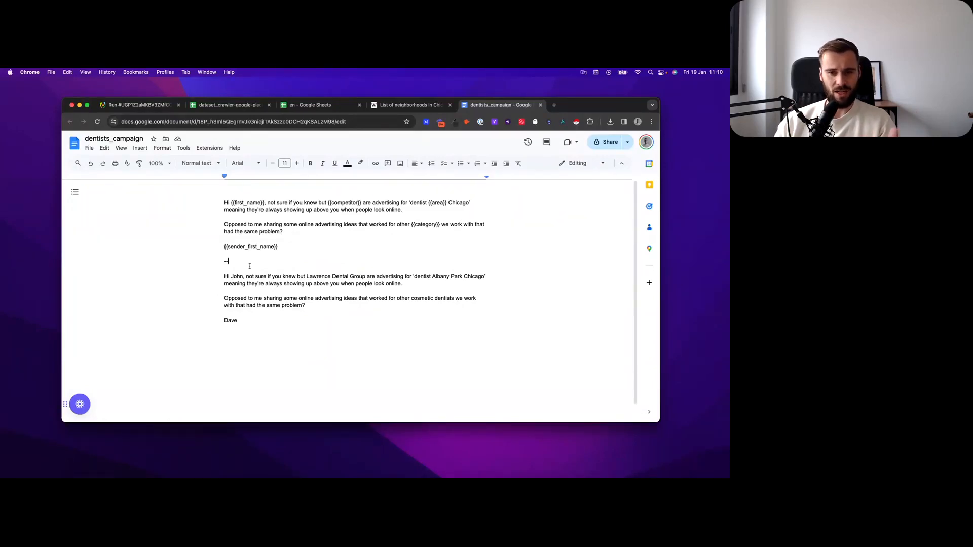
# Step: Return to the dataset spreadsheet, find the rank column, and examine the rank values in rows 8 and 7
pyautogui.click(214, 107)
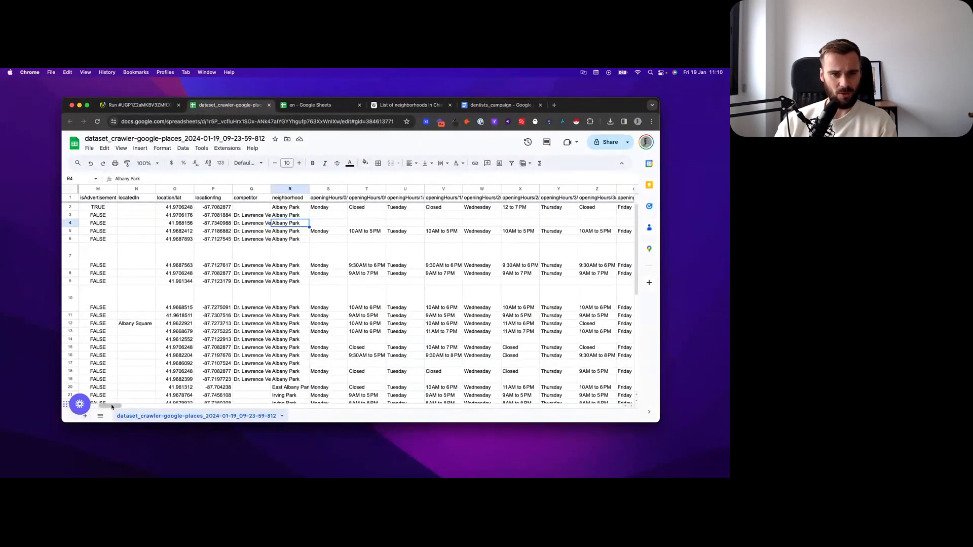
pyautogui.moveTo(105, 404); pyautogui.dragTo(542, 408)
pyautogui.click(405, 189)
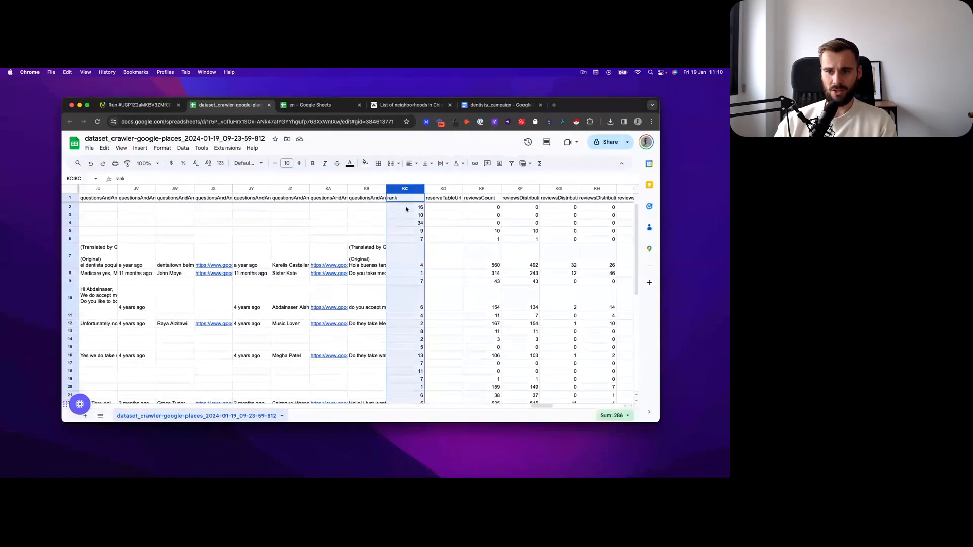
pyautogui.click(403, 276)
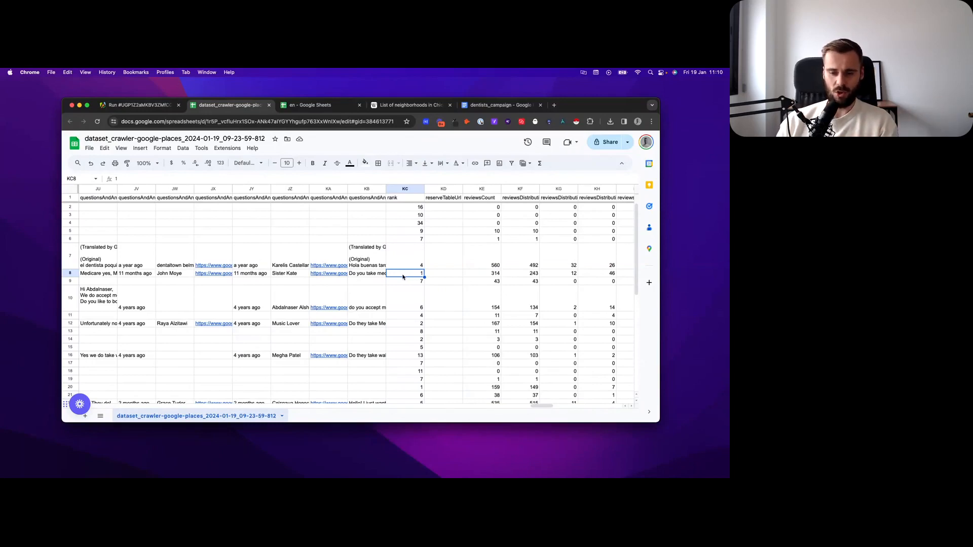
pyautogui.click(405, 260)
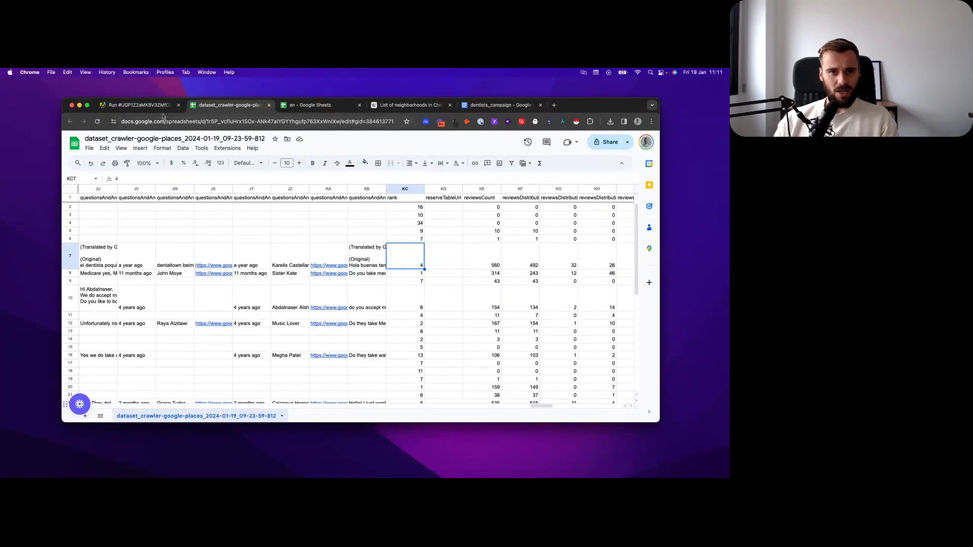
# Step: Glance at the Apify run, and come back to the dataset spreadsheet to check row 7's rank value again
pyautogui.click(131, 110)
pyautogui.click(229, 105)
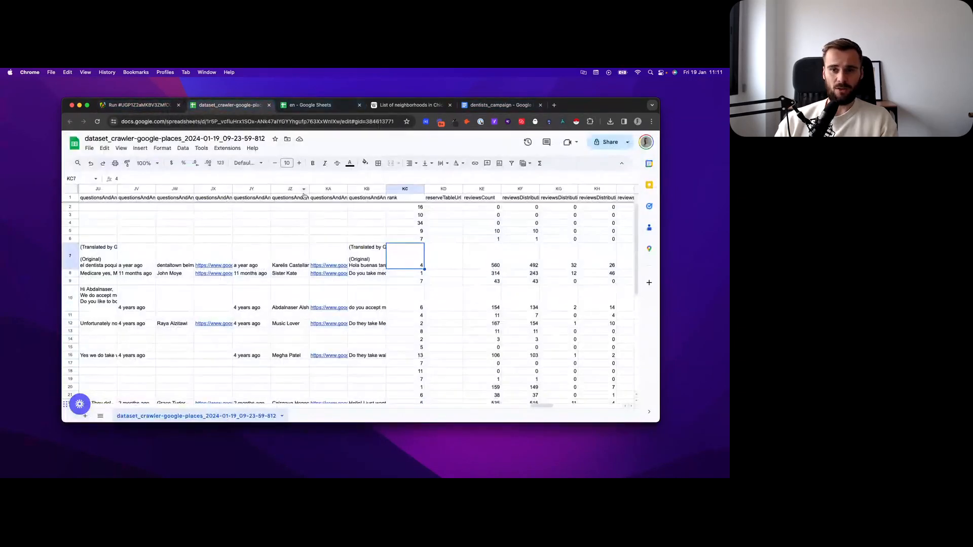
pyautogui.click(439, 266)
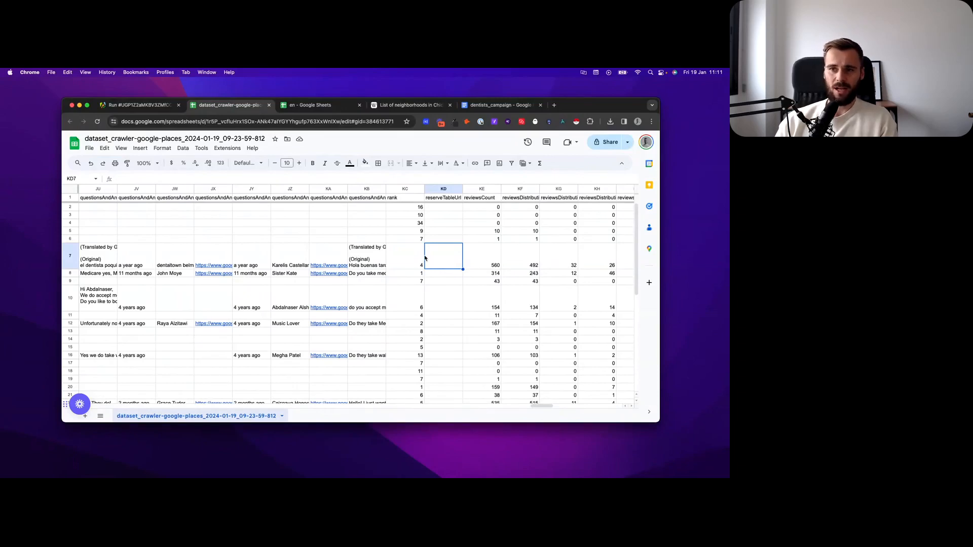
pyautogui.click(409, 256)
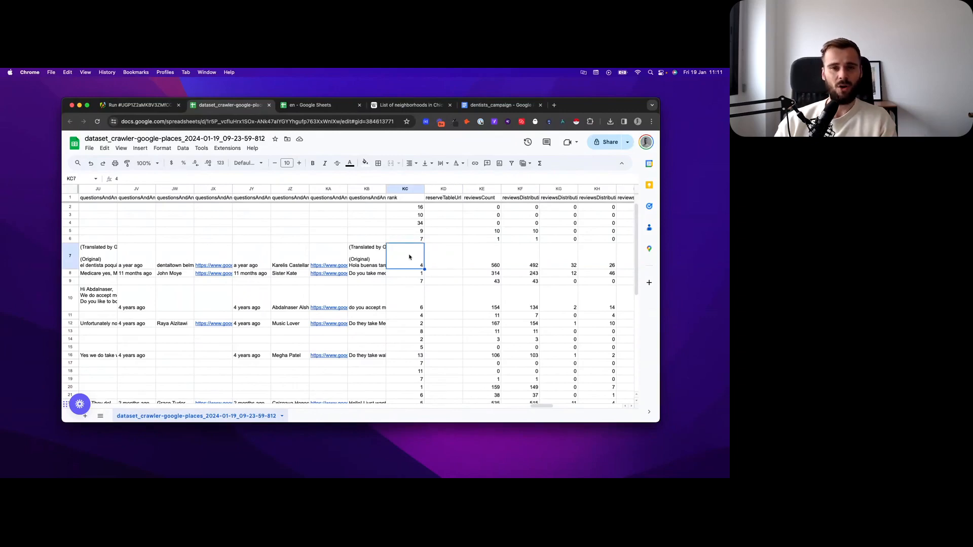